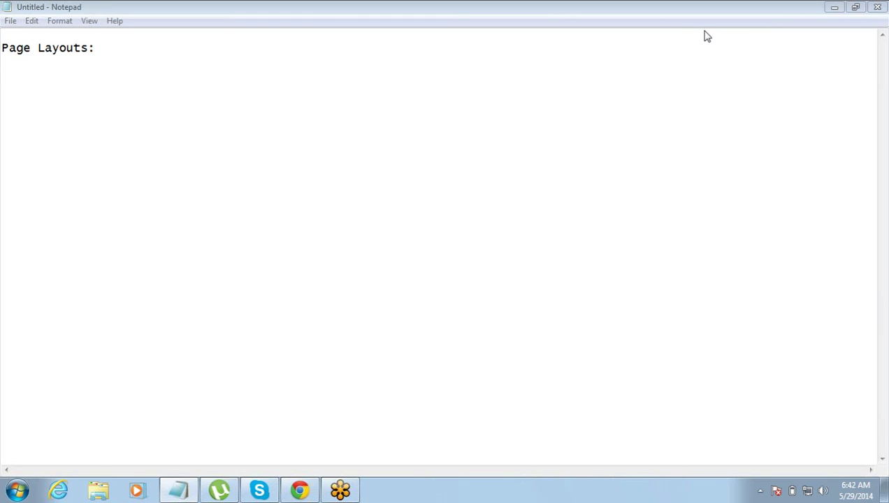
Switch to Salesforce in Chrome and change the active app to Sales.
click(299, 490)
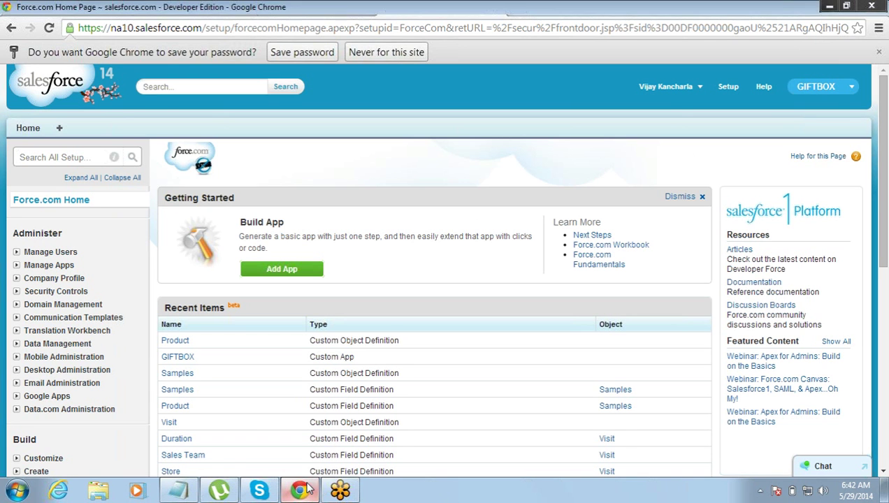
click(699, 88)
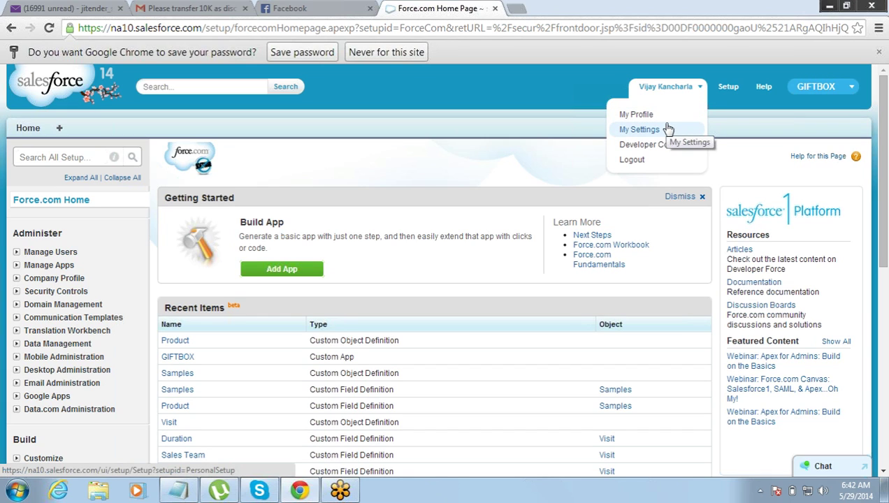
click(815, 87)
click(808, 114)
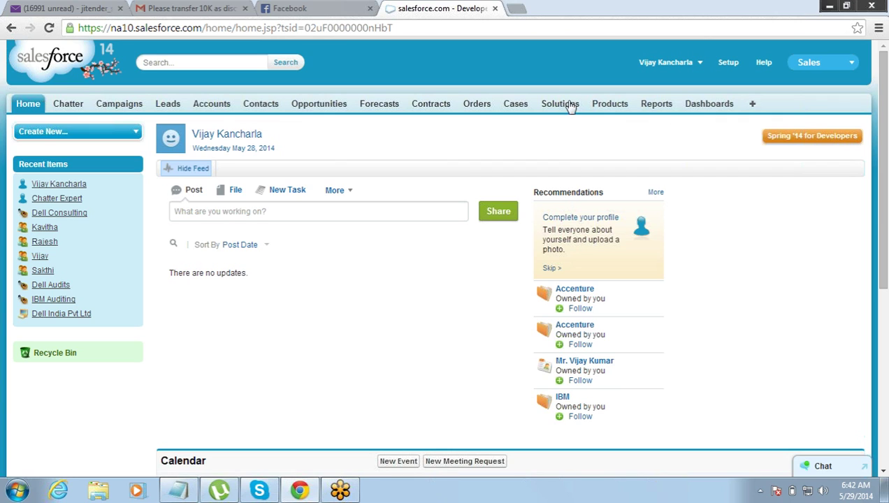
Open the Burlington Textiles Corp of America record from the All Accounts view and look through its detail fields and Contacts related list.
click(219, 111)
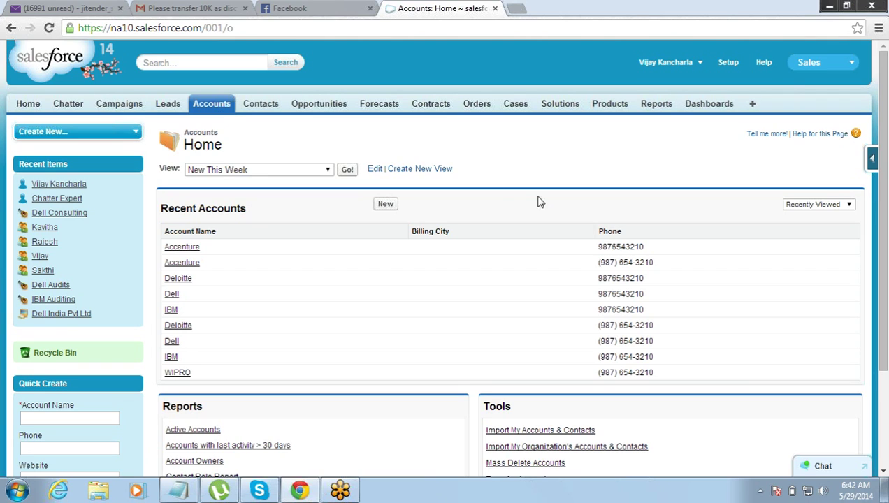
click(305, 171)
click(297, 183)
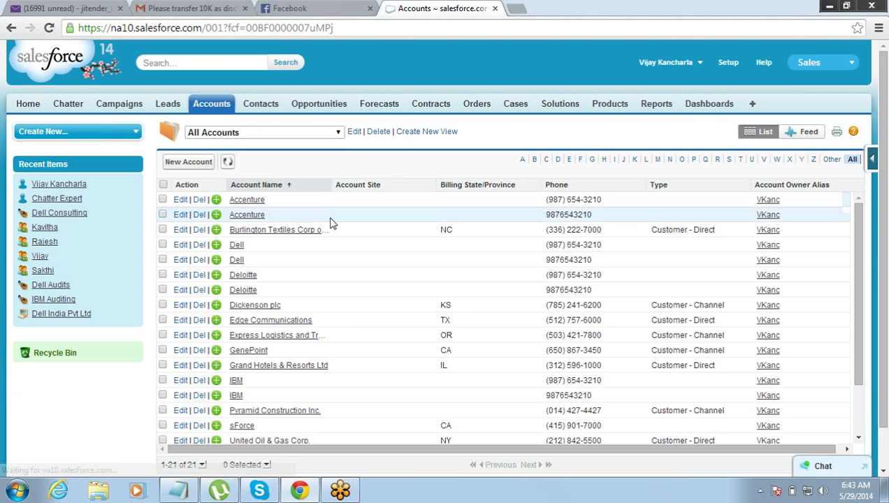
click(275, 232)
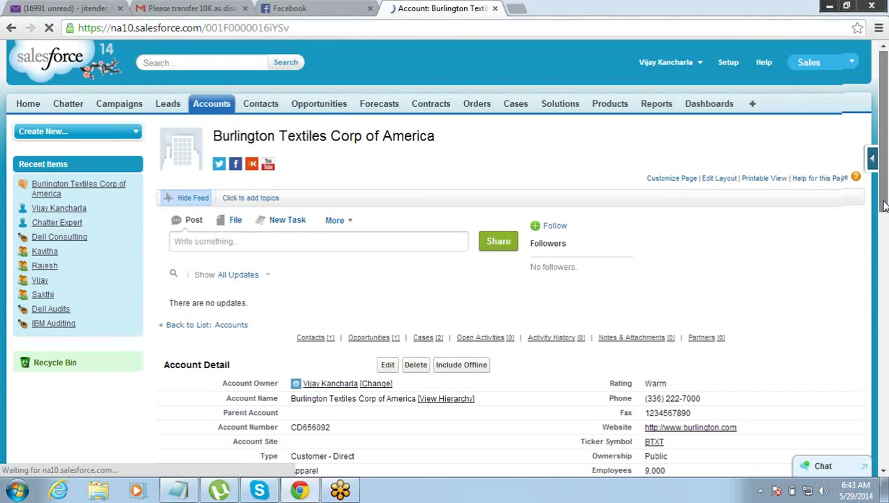
drag(882, 205, 883, 289)
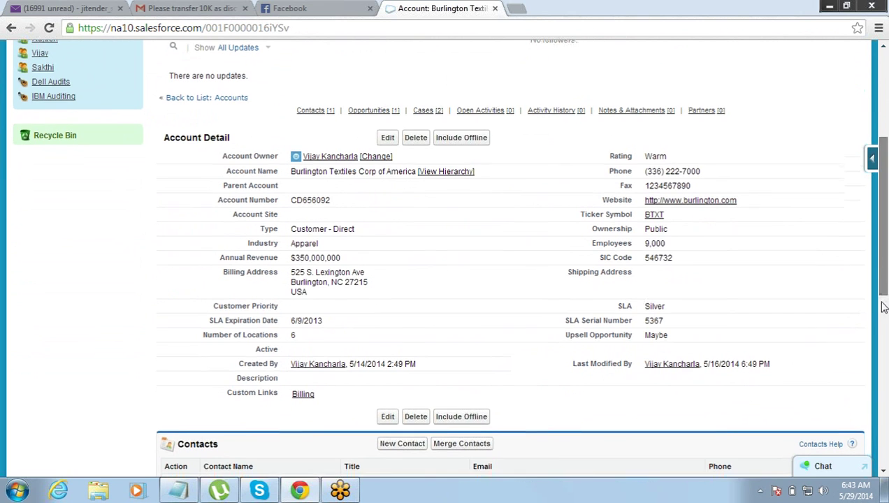
drag(882, 290, 882, 315)
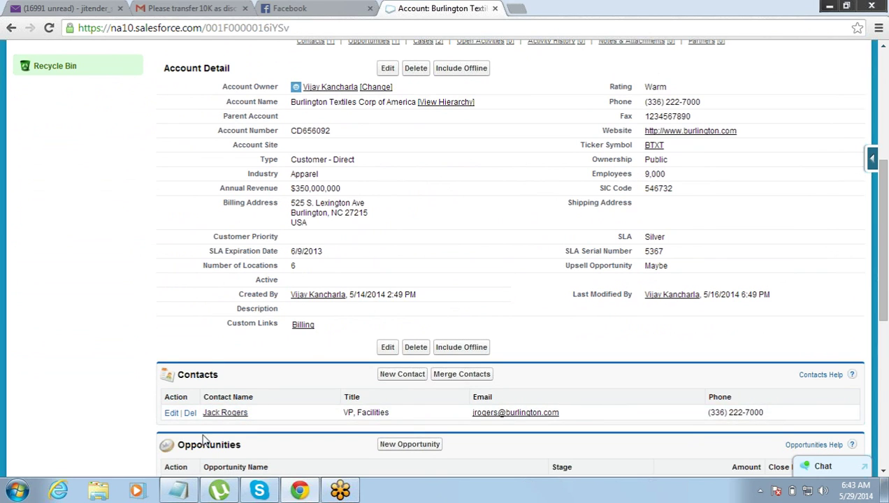
Switch to Notepad and add the line "Related Lists" followed by the heading "Page Layout:" below the existing title.
click(167, 497)
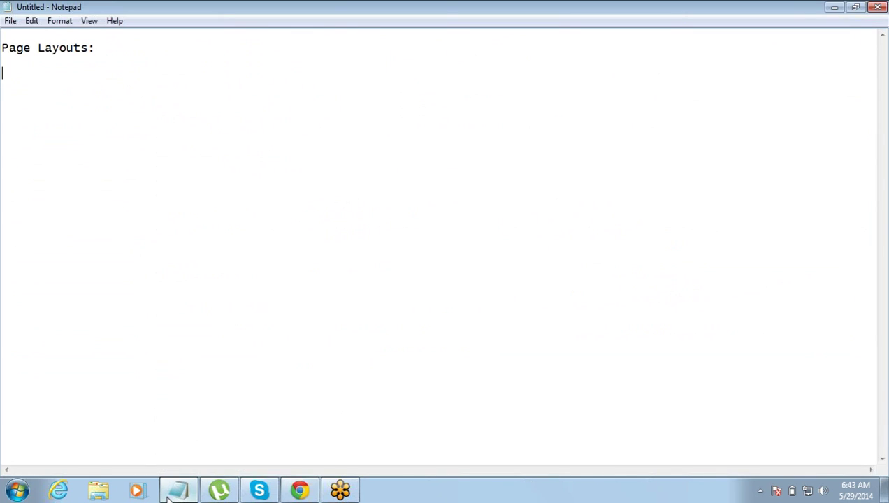
text(Related Lists)
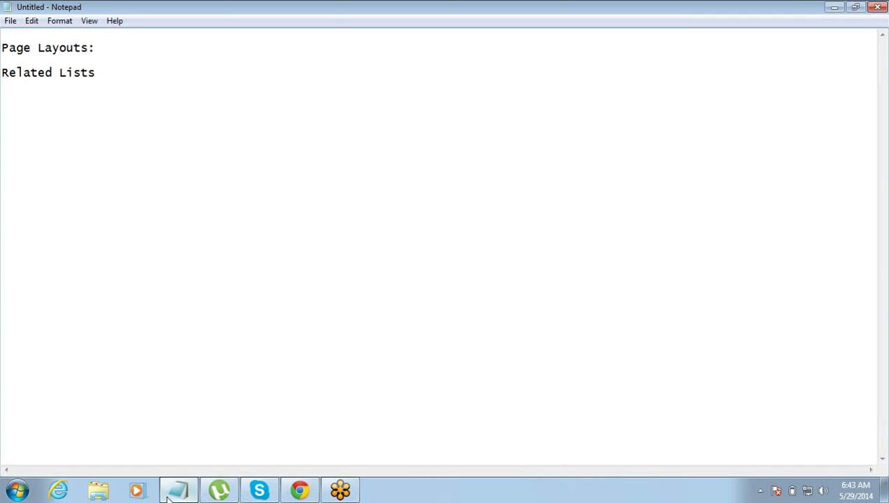
key(Return)
key(Return)
text(Page Layout:)
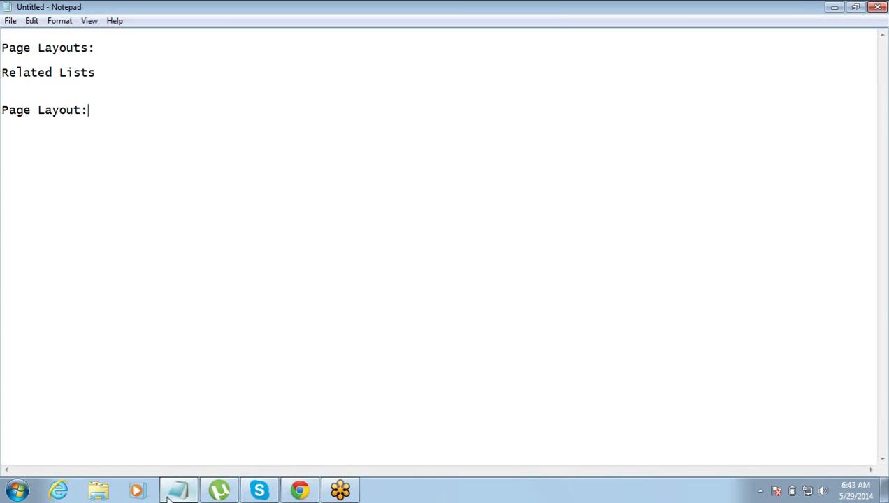
Add two points under the Page Layout heading: "1> Set the location of fields" and "2> Set the location of Related Lists".
key(Return)
text(1> Set the loca)
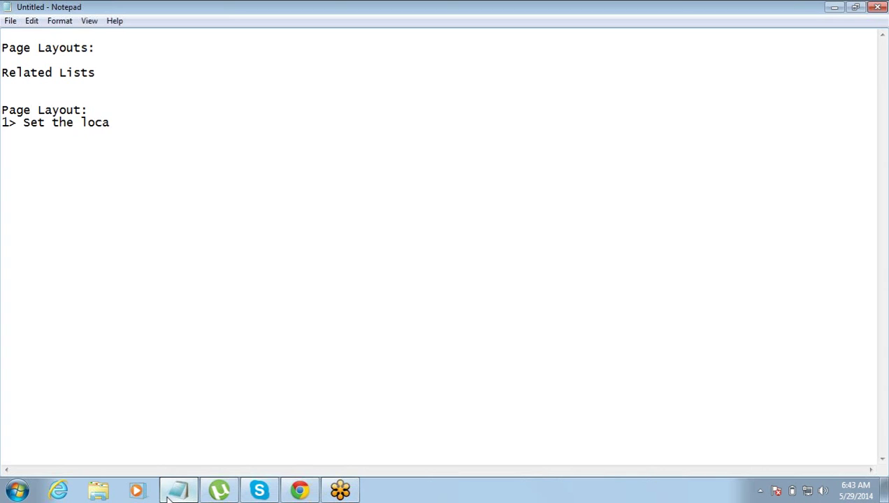
text(tion of fields)
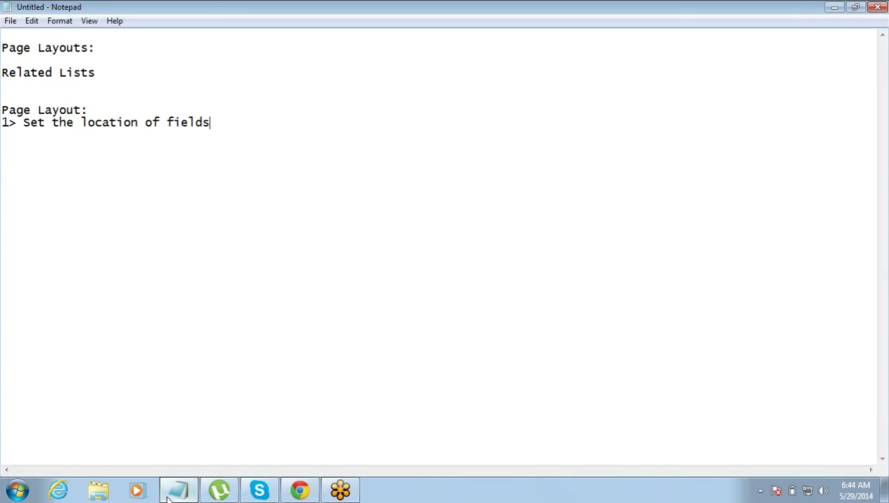
key(Return)
text(2> Set the location )
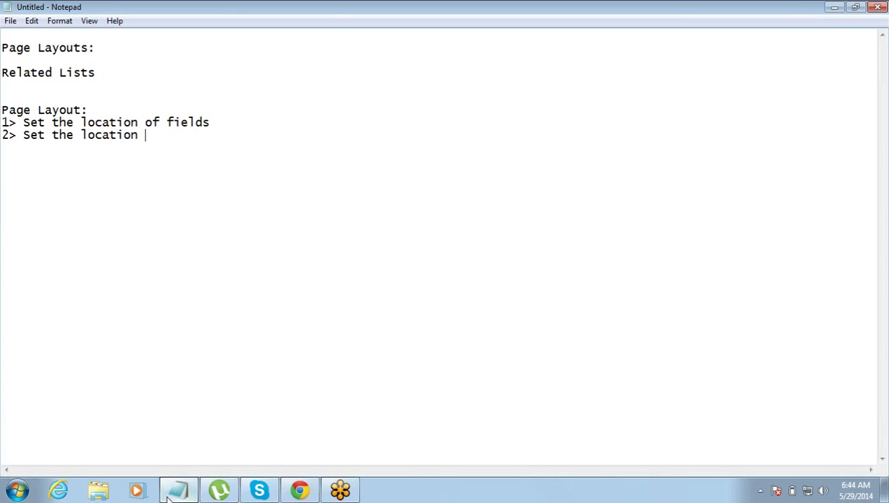
text(of Related Lists)
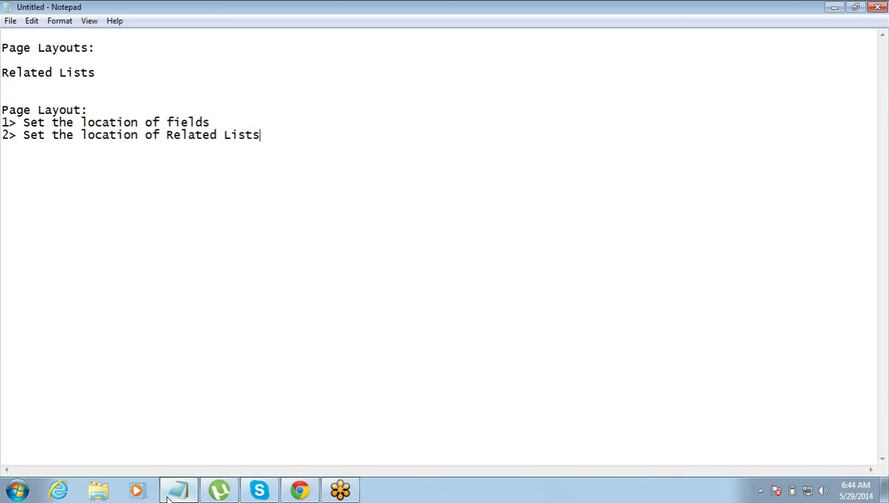
Return to the Burlington Textiles account in Chrome and examine where SLA Expiration Date, Ticker Symbol and the related lists are placed.
key(alt+Tab)
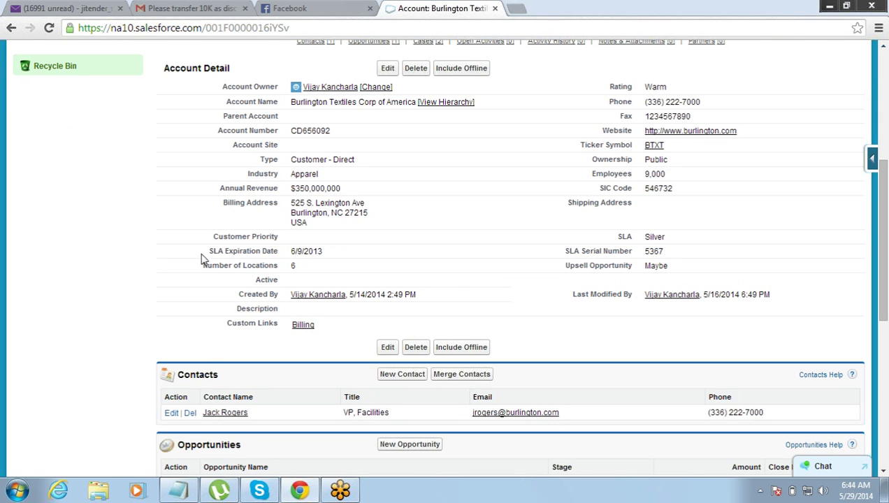
drag(208, 250, 319, 251)
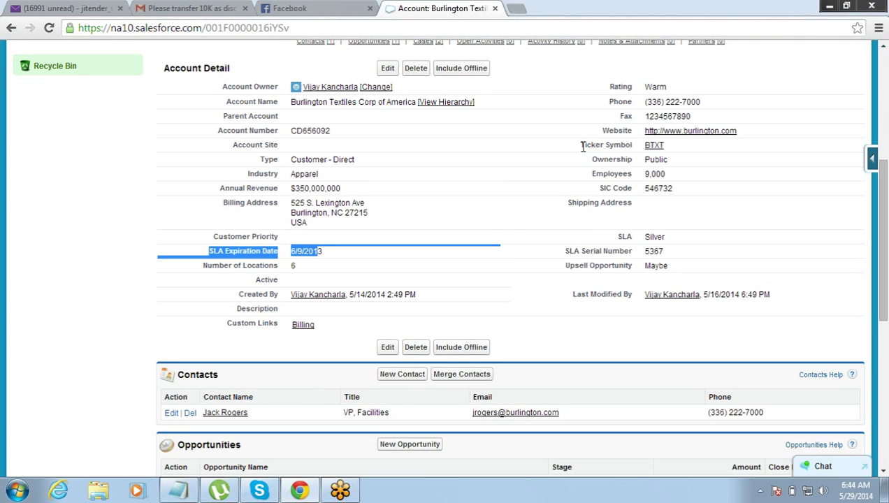
drag(582, 145, 631, 144)
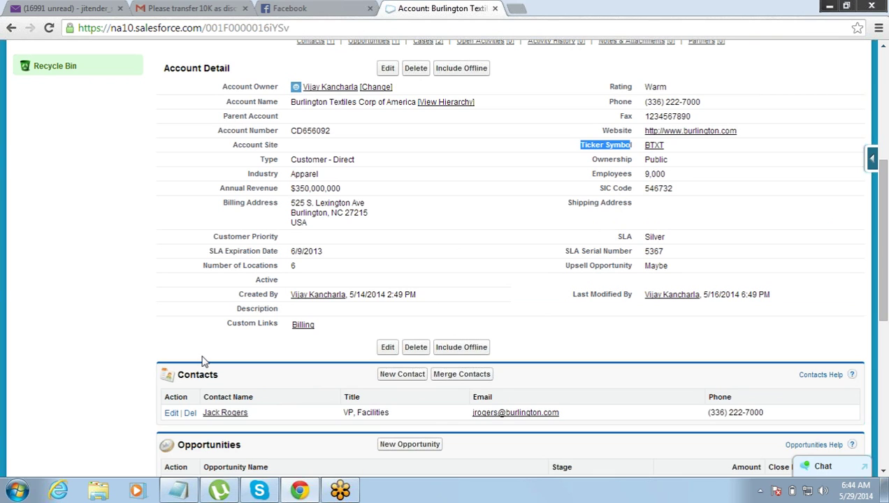
key(alt+Tab)
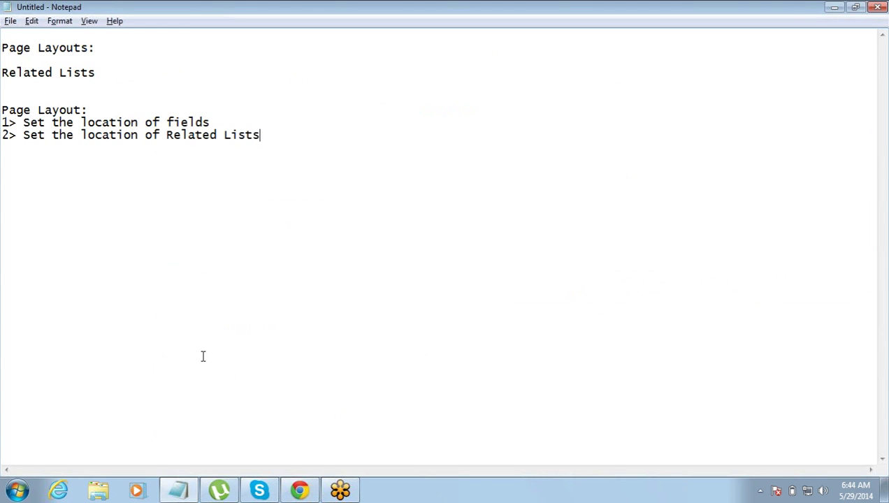
key(alt+Tab)
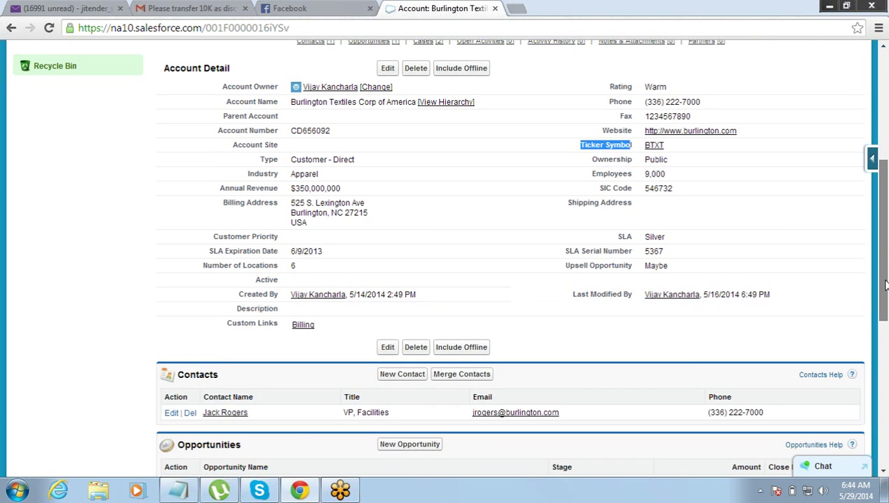
drag(884, 284, 881, 203)
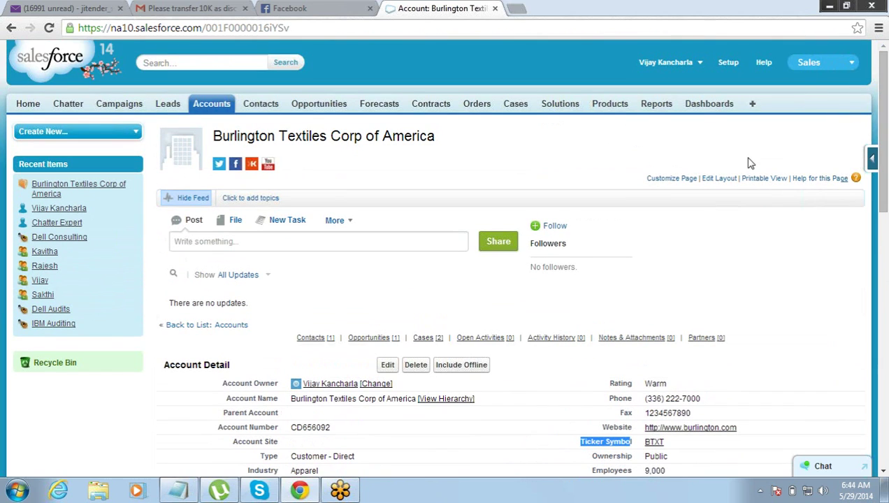
click(729, 157)
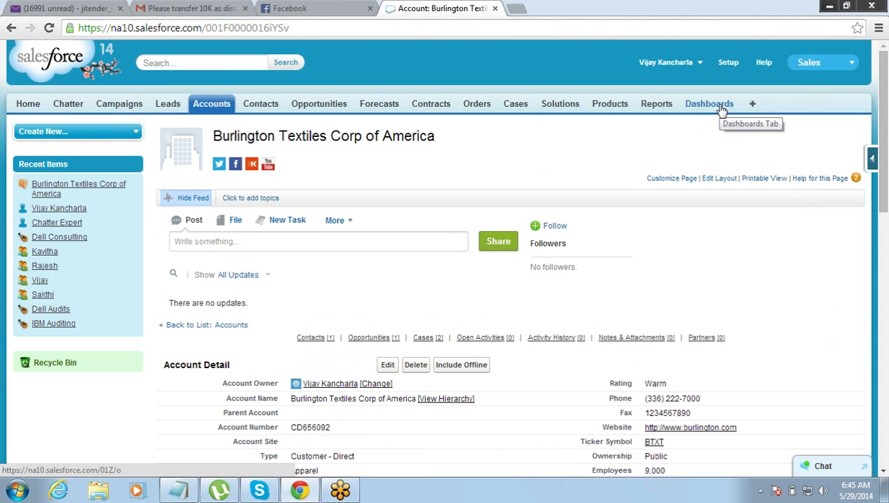
Change the active app to Project_Mgmt_App and open the Dell India Pvt Ltd client record.
click(727, 64)
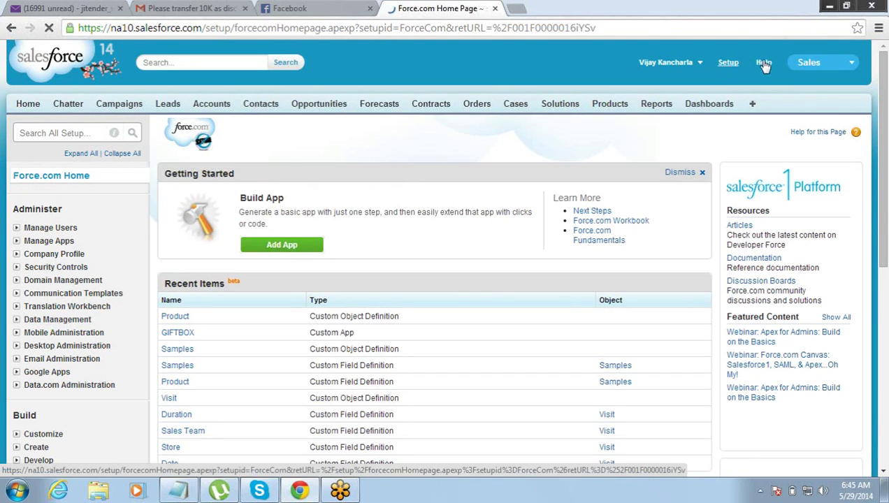
click(807, 63)
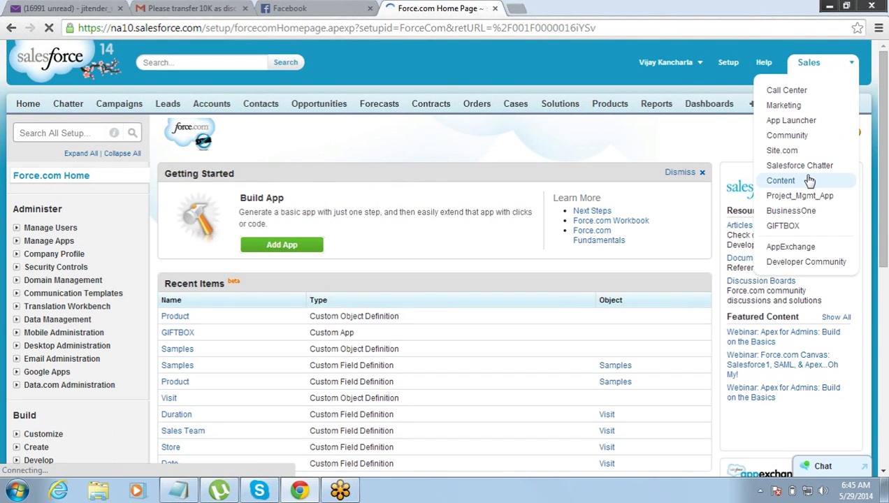
click(792, 196)
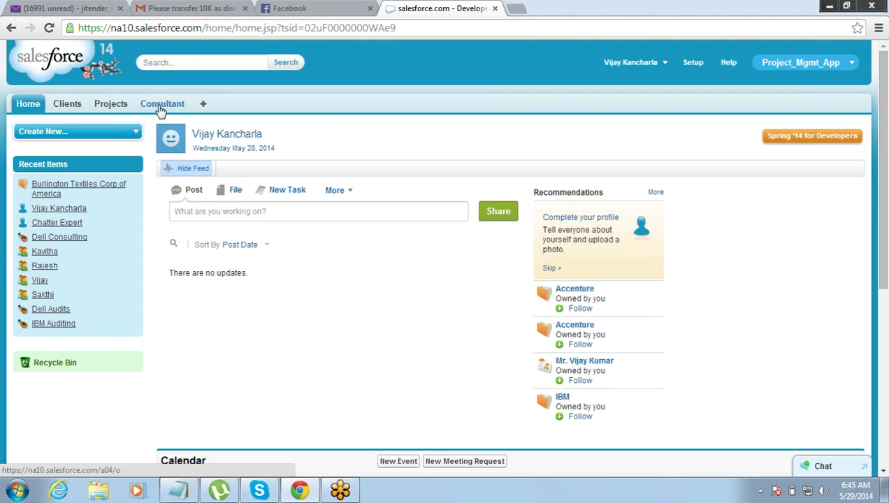
click(73, 109)
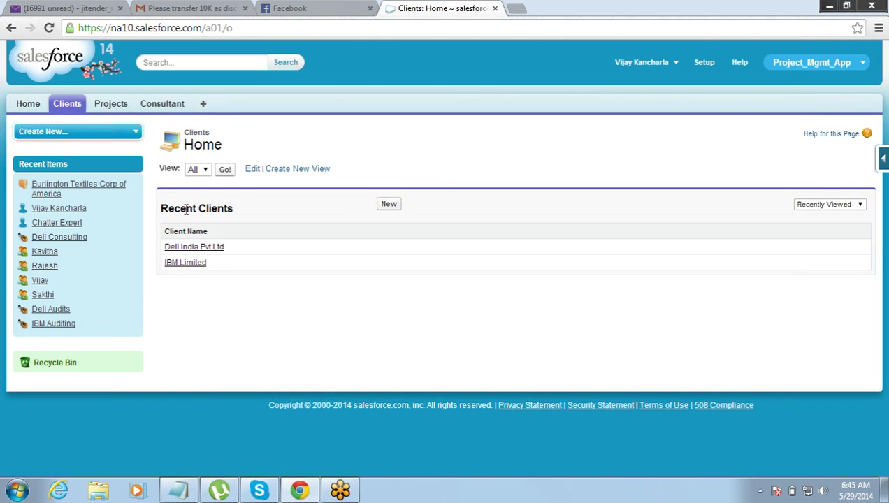
click(190, 248)
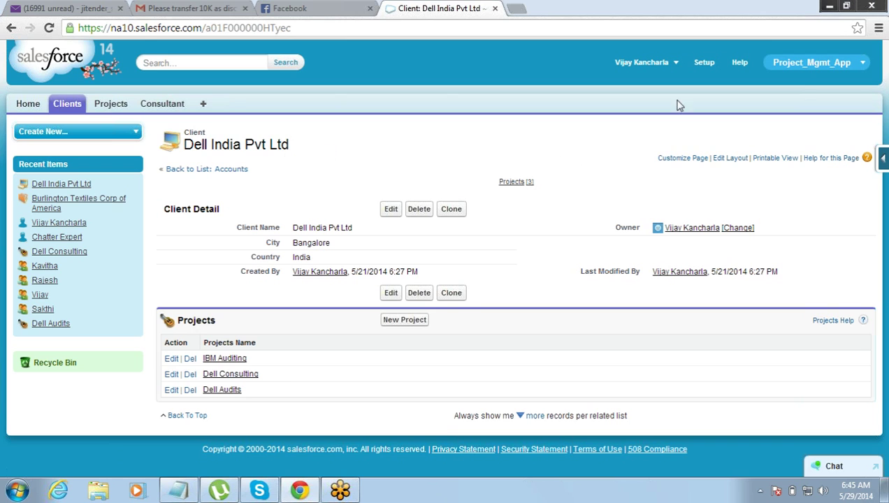
Open the definition of the Client custom object from the custom objects list in Setup.
click(703, 63)
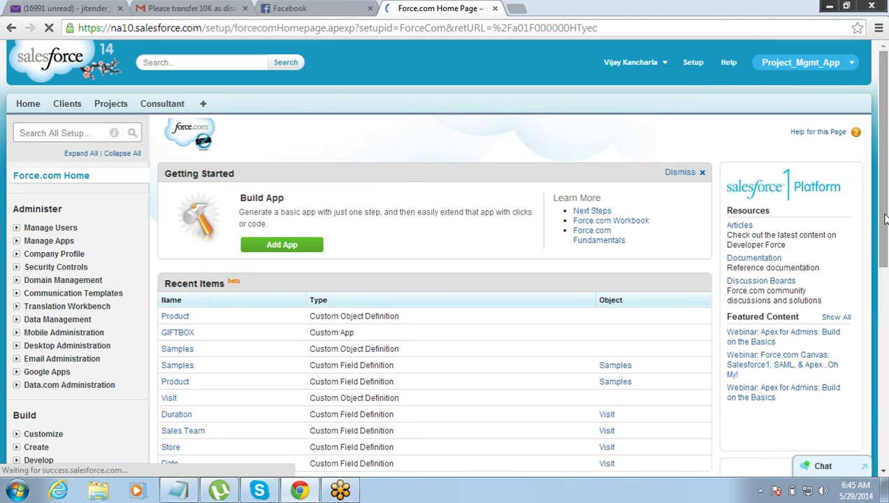
scroll(835, 334, down, 3)
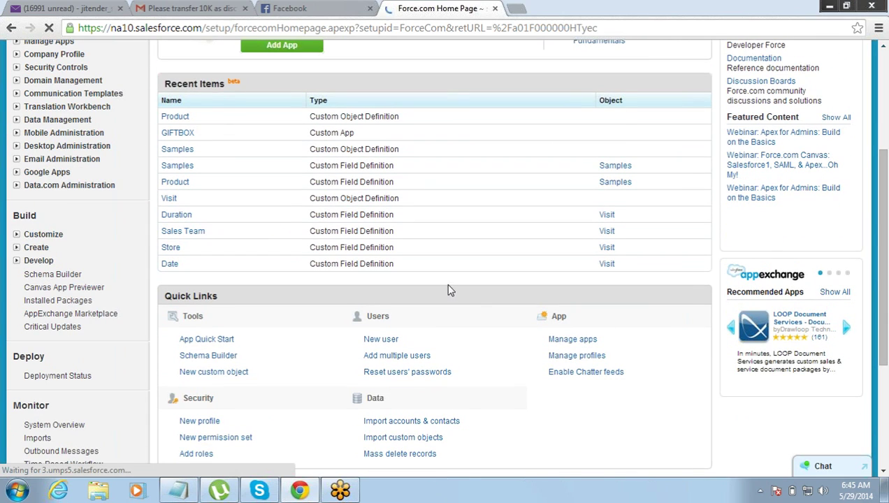
click(16, 248)
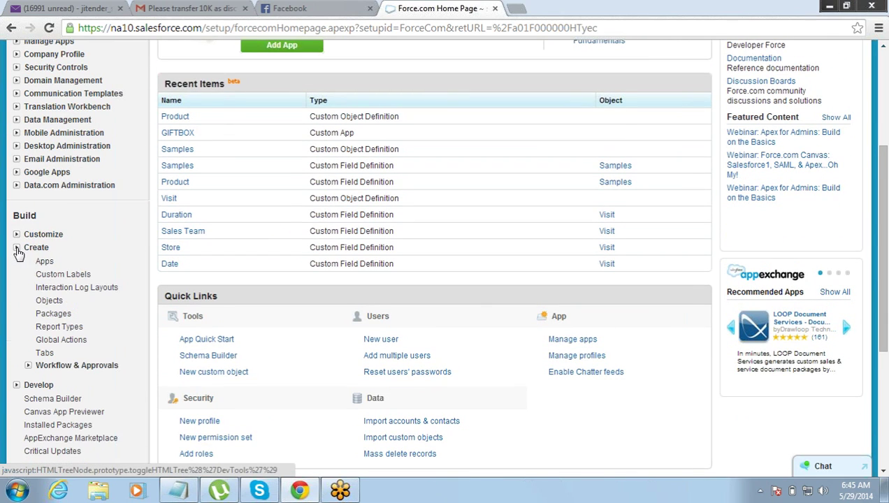
click(46, 300)
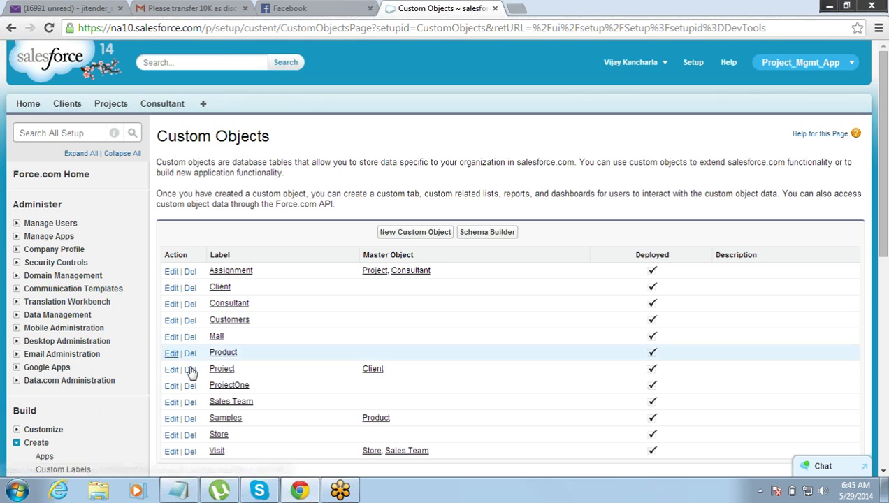
click(218, 289)
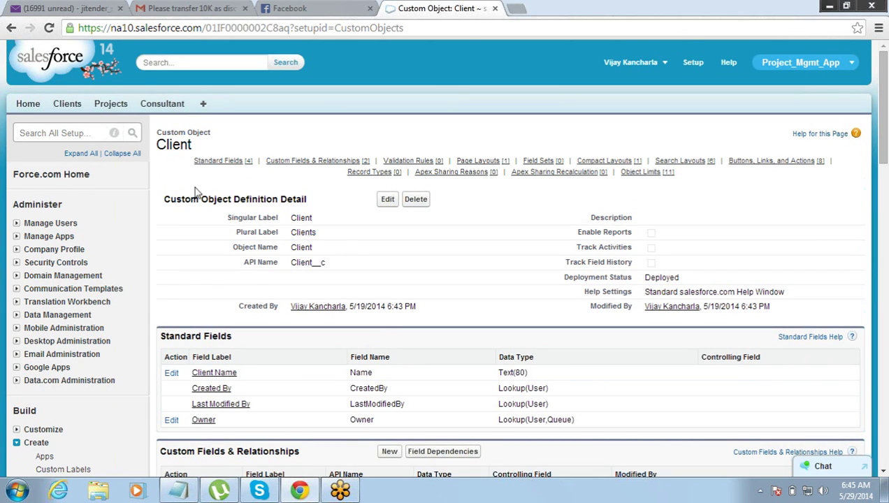
Examine the Client object's Standard Fields and Page Layouts sections.
drag(159, 336, 208, 338)
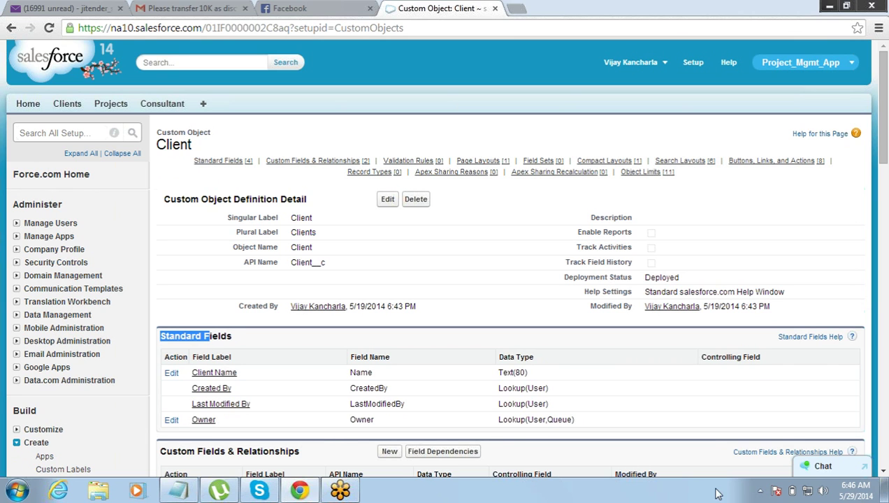
click(882, 472)
scroll(883, 473, down, 6)
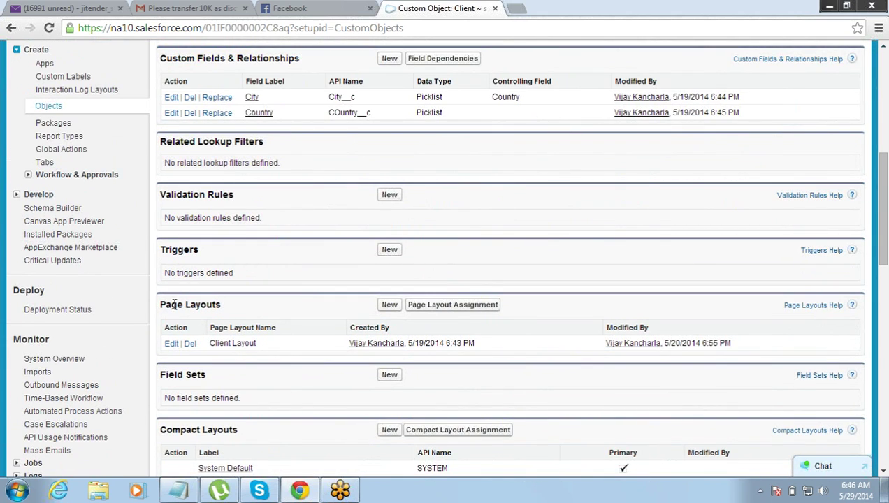
drag(160, 301, 260, 308)
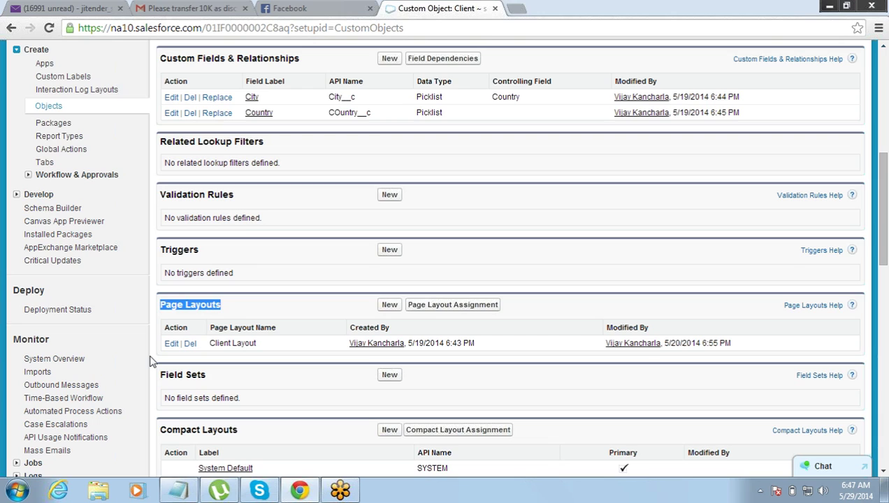
Open the Client object's Client Layout for editing and dismiss the Add Report Charts tip.
click(166, 316)
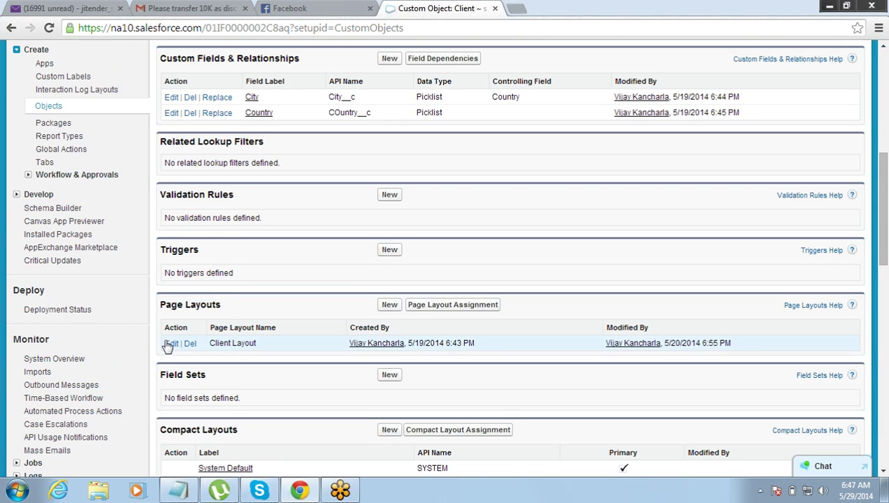
click(171, 345)
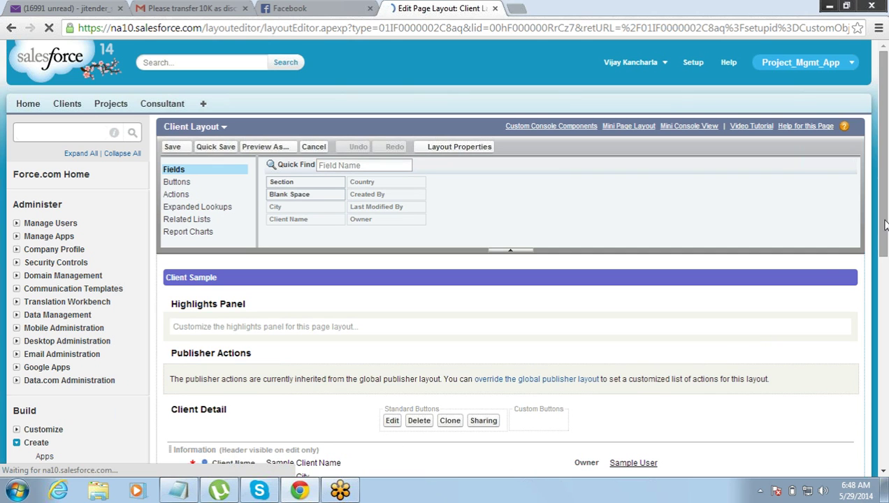
drag(885, 213, 885, 240)
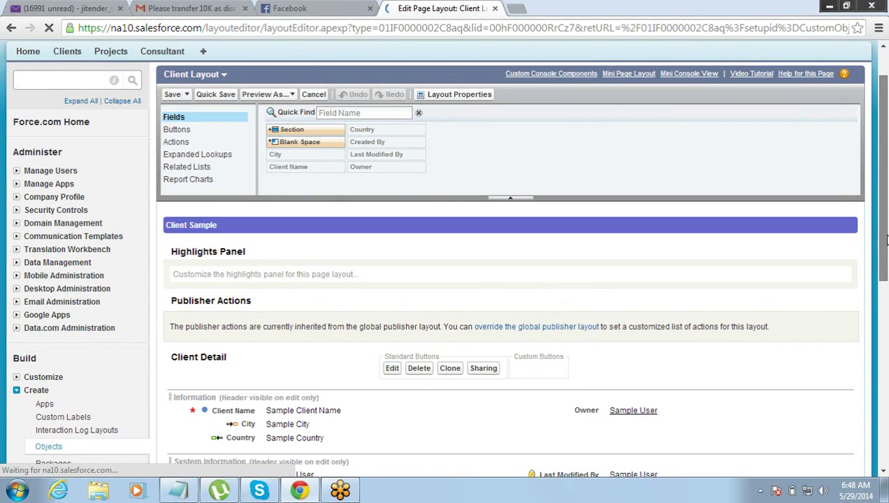
scroll(761, 219, down, 2)
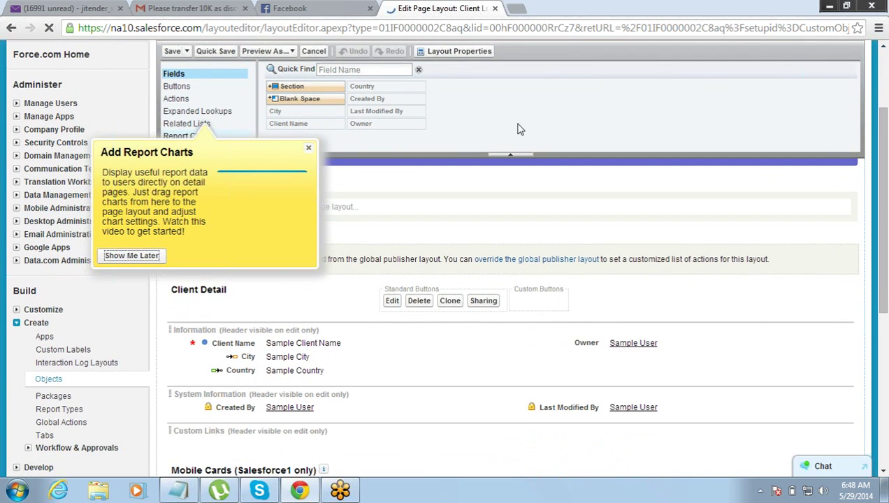
click(309, 153)
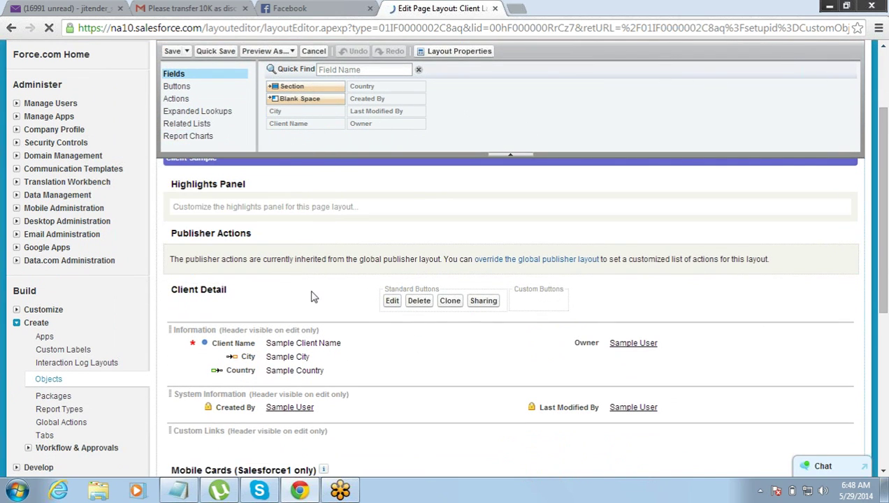
Rearrange the Information section so City sits under Client Name and Country sits beside it under Owner.
click(329, 357)
drag(329, 357, 591, 370)
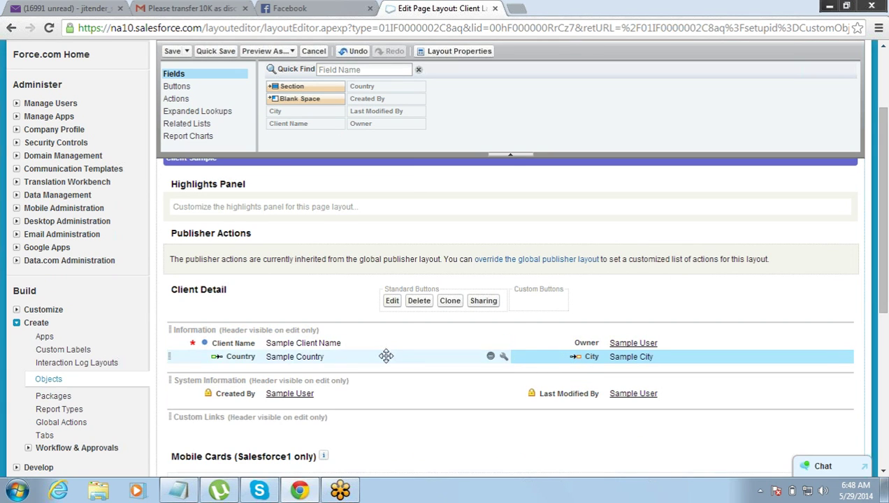
drag(387, 355, 362, 341)
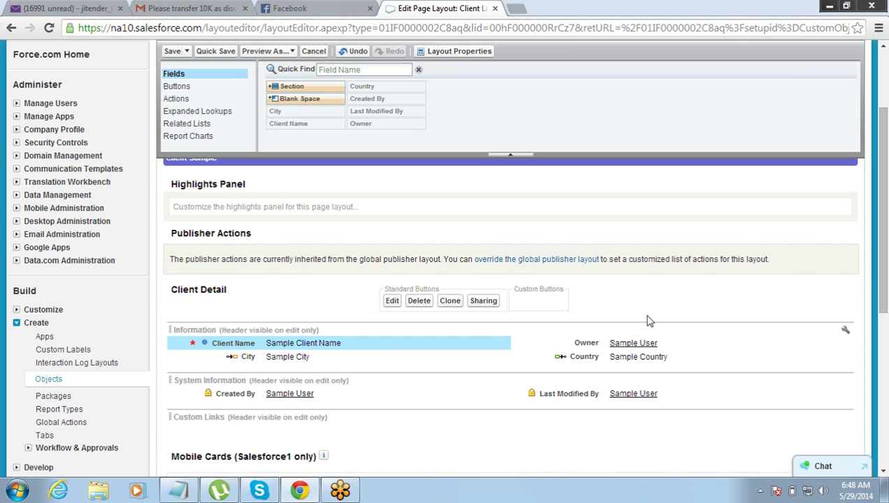
Try to move the Projects related list up above the Client Detail and Mobile Cards sections.
scroll(884, 241, down, 4)
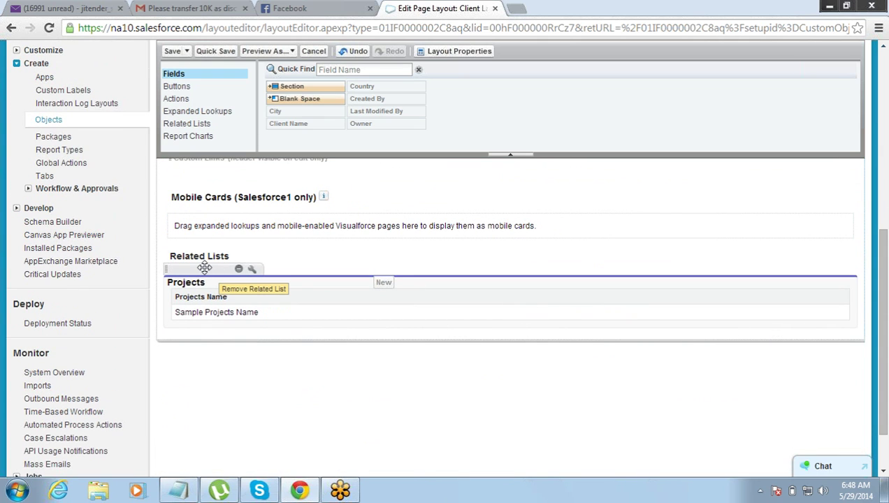
drag(204, 267, 144, 265)
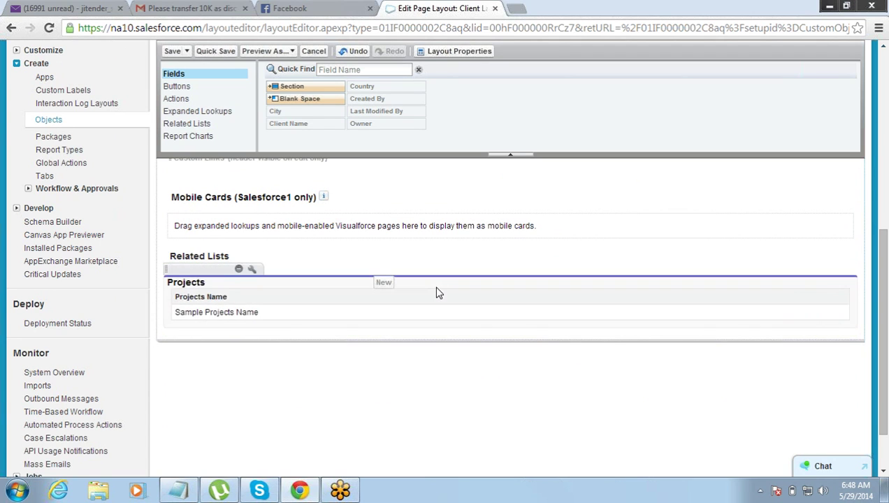
scroll(797, 319, up, 3)
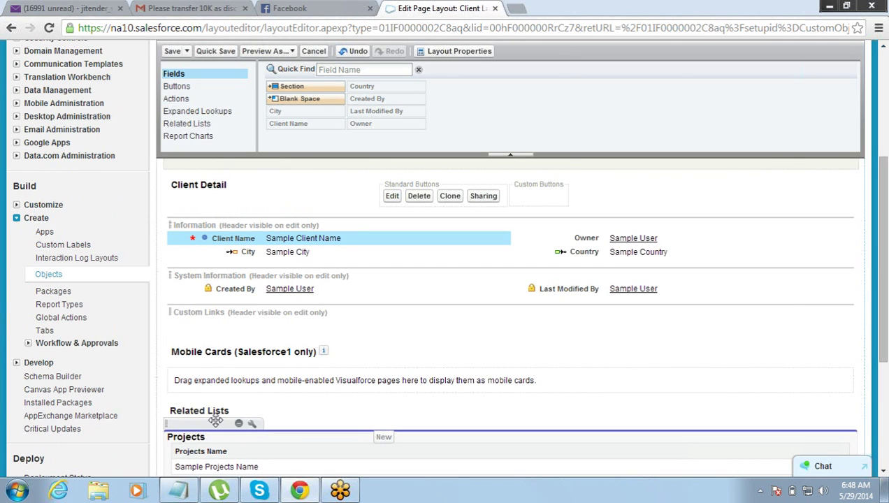
drag(213, 417, 248, 180)
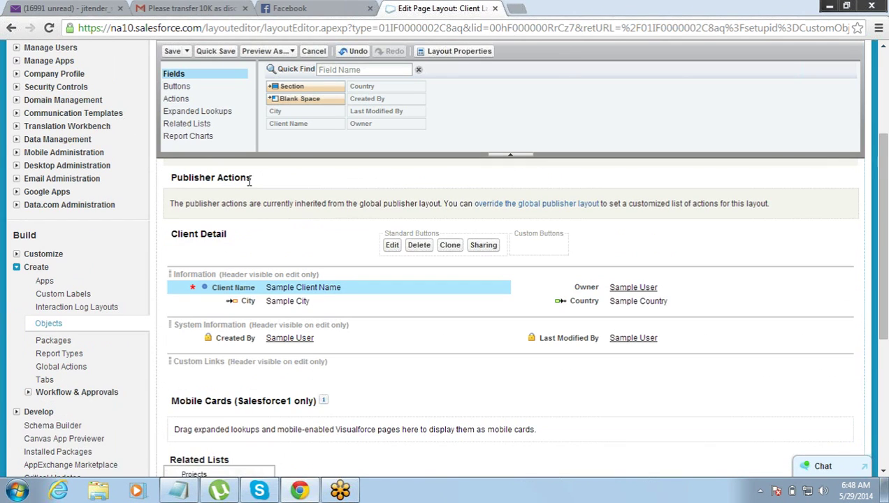
drag(188, 468, 244, 263)
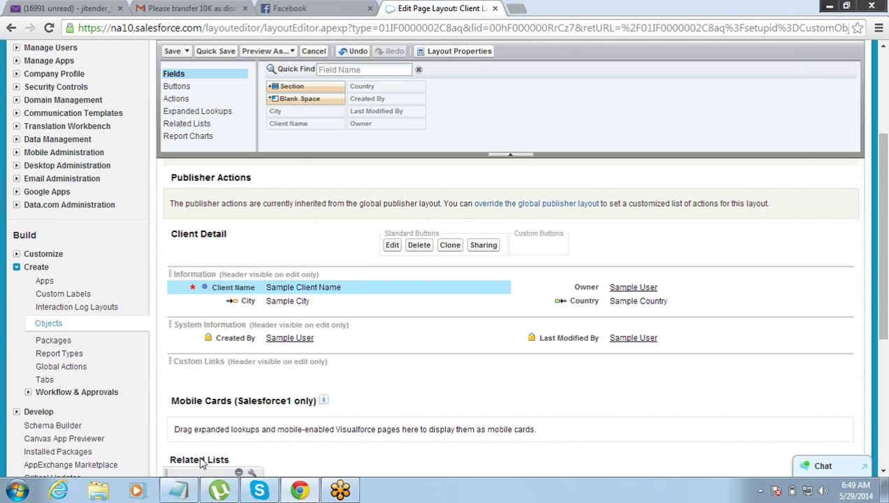
drag(197, 474, 206, 392)
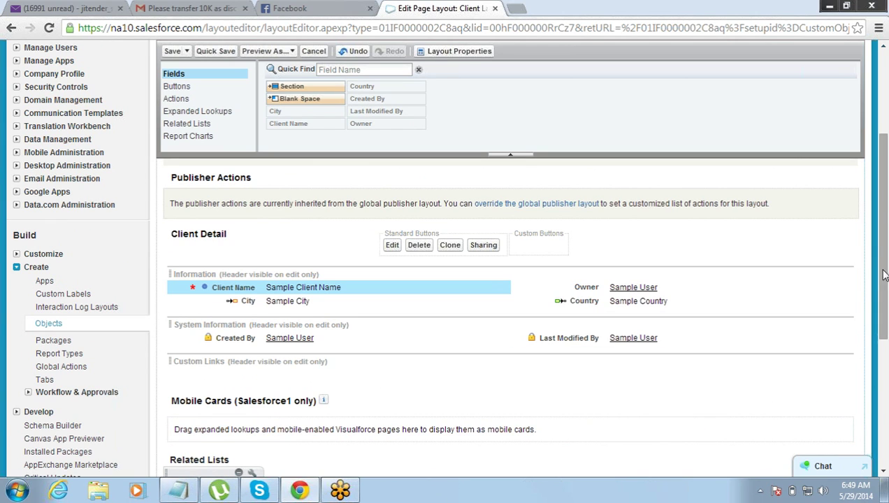
Save the Client Layout and let it overwrite users' personal related list customizations.
drag(879, 274, 883, 216)
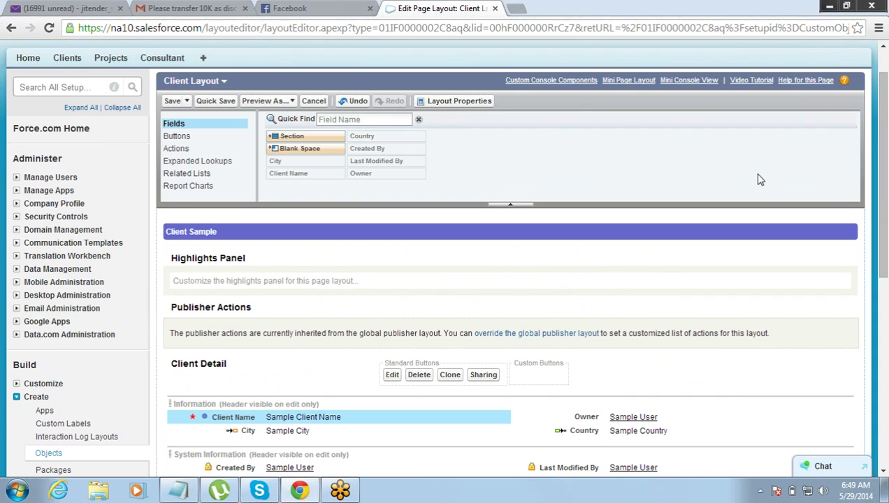
click(171, 102)
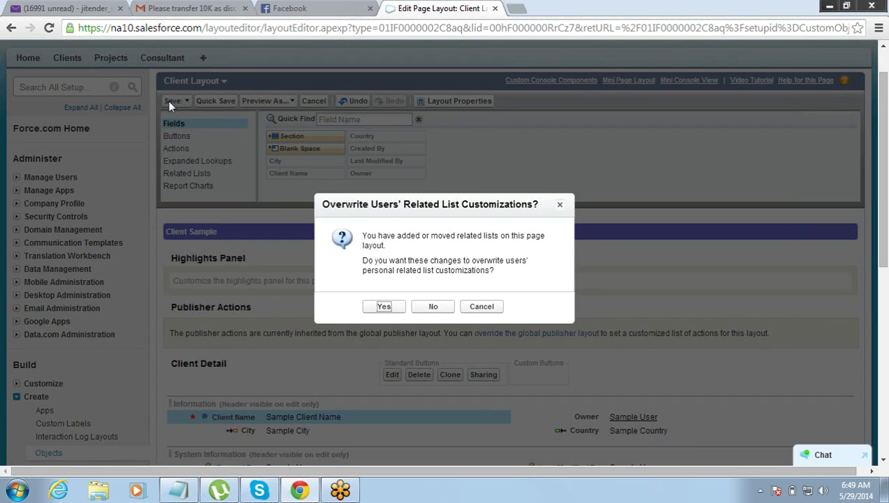
click(384, 309)
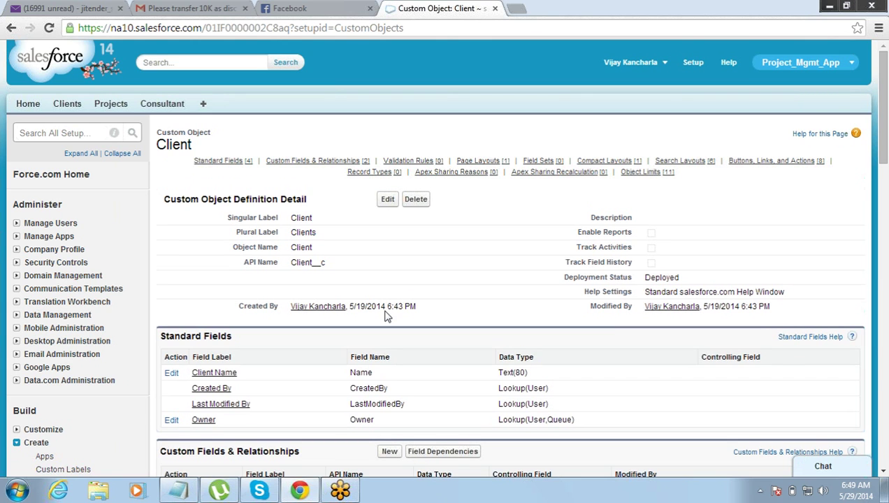
Open the Clients home page in a new browser tab and view the Dell India Pvt Ltd record.
middle_click(67, 104)
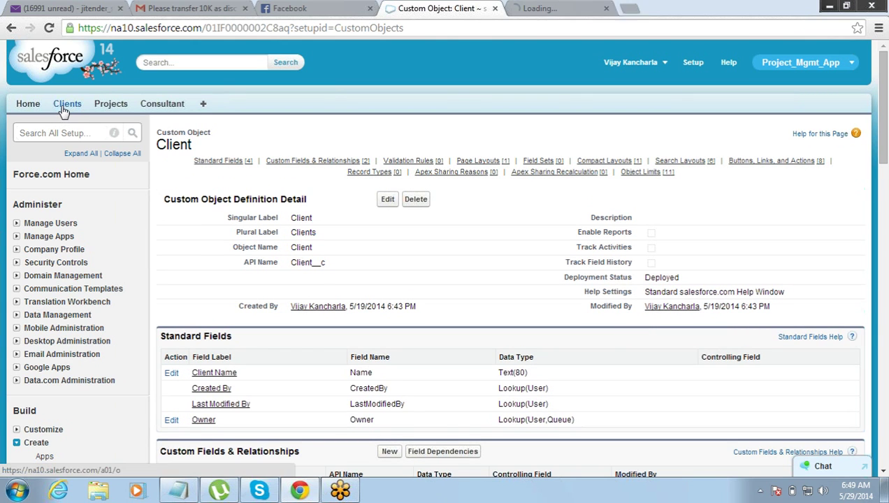
click(587, 6)
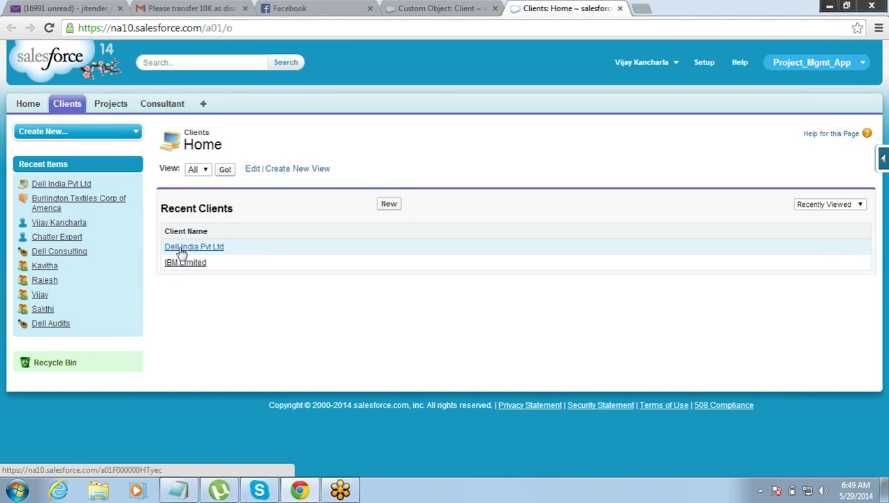
click(180, 248)
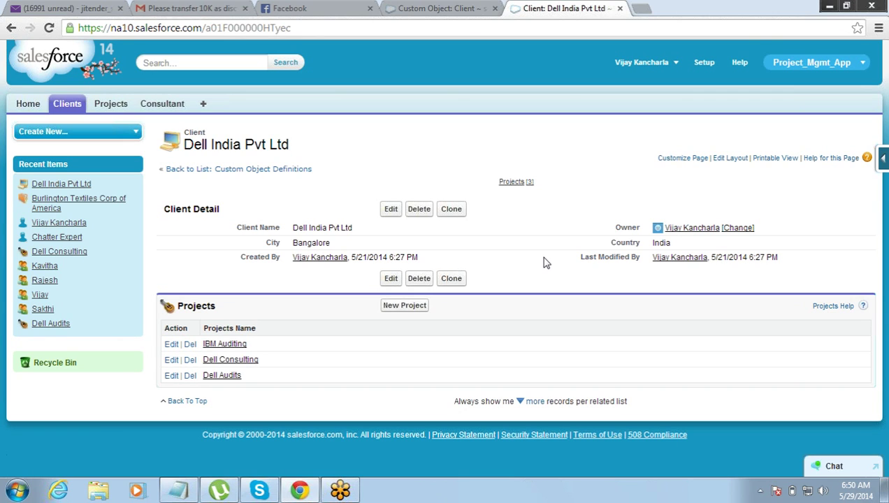
Switch to Notepad and add "MAke Fields Required" as the third point under Page Layout.
click(194, 491)
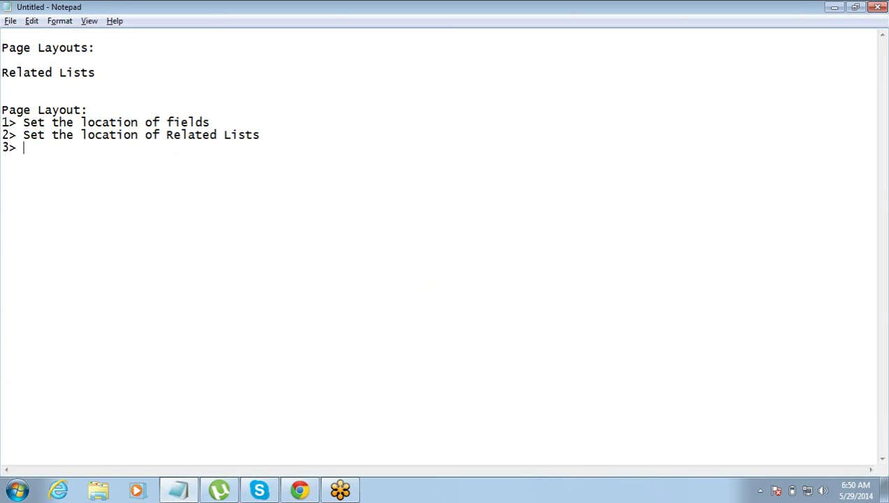
text(ke FIelds Requ)
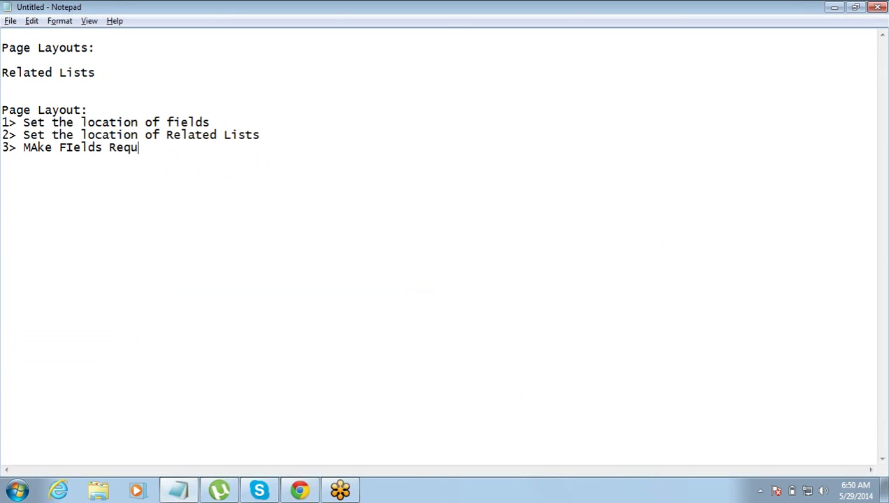
text(ired)
drag(68, 148, 74, 147)
text(i)
Return to Chrome, check in the Dell India Pvt Ltd edit form whether Country is required, and leave without saving.
key(alt+Tab)
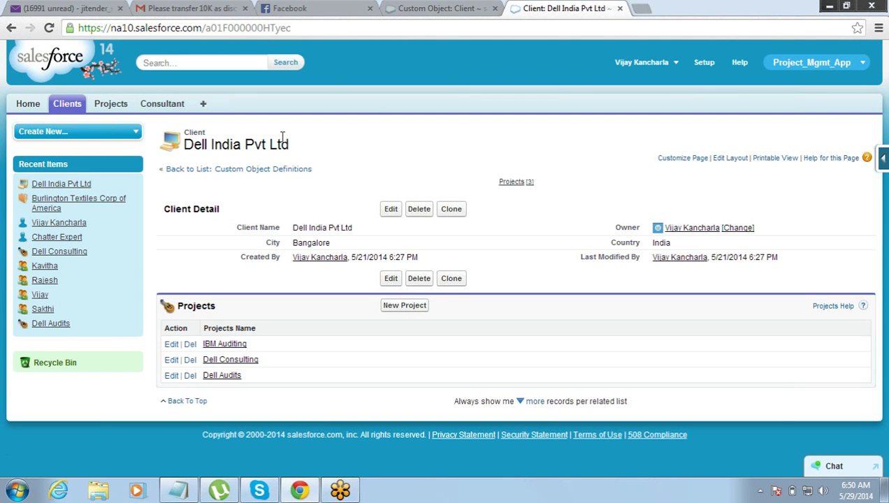
click(384, 210)
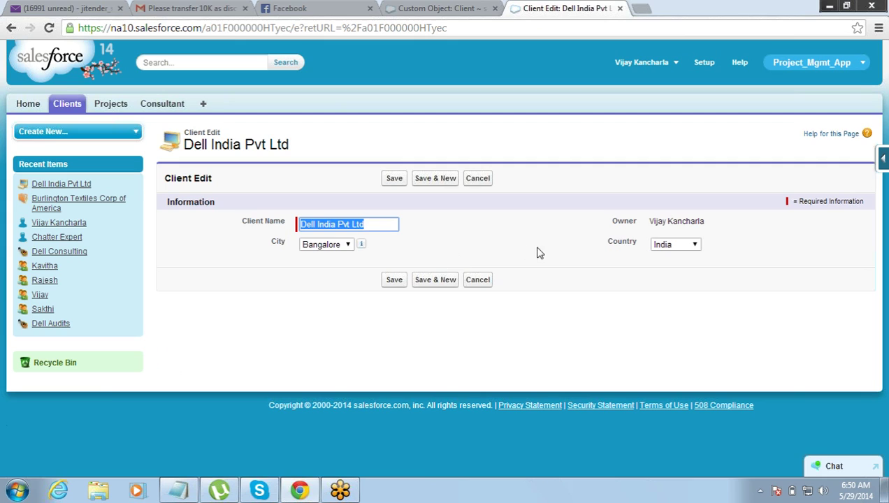
click(609, 244)
drag(609, 240, 638, 242)
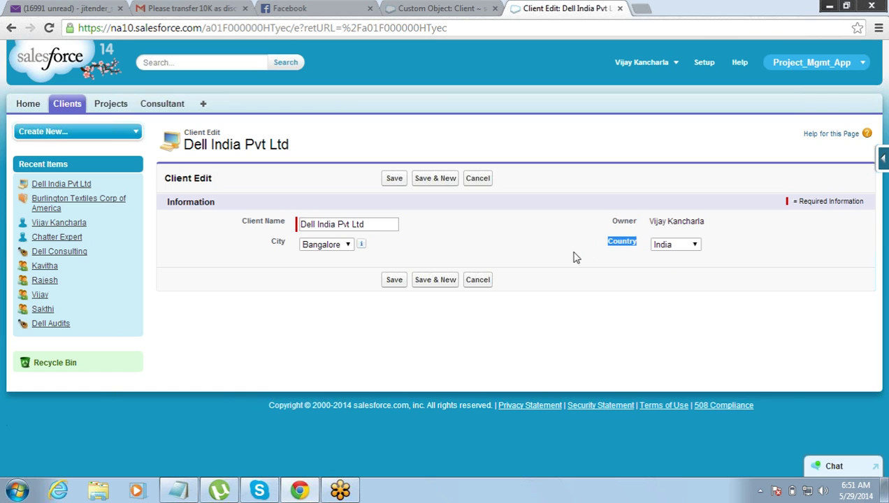
click(489, 284)
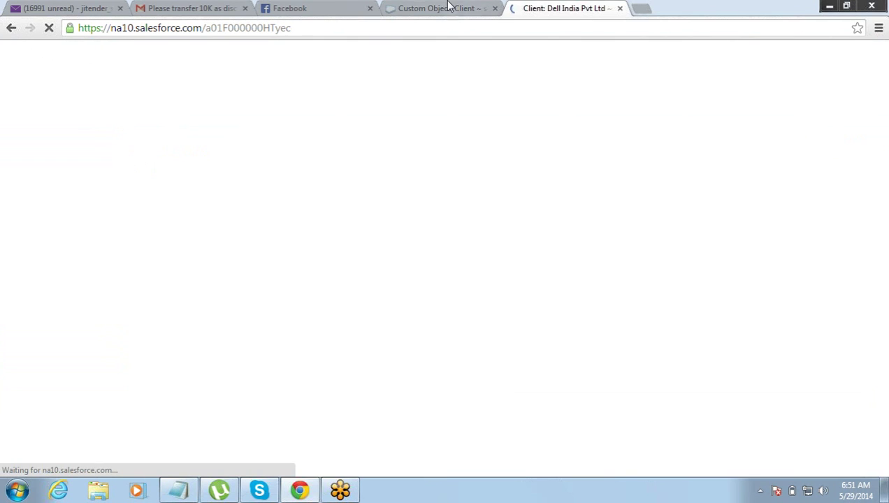
Go back to the Client object definition and open its Client Layout for editing at the Information section.
click(448, 7)
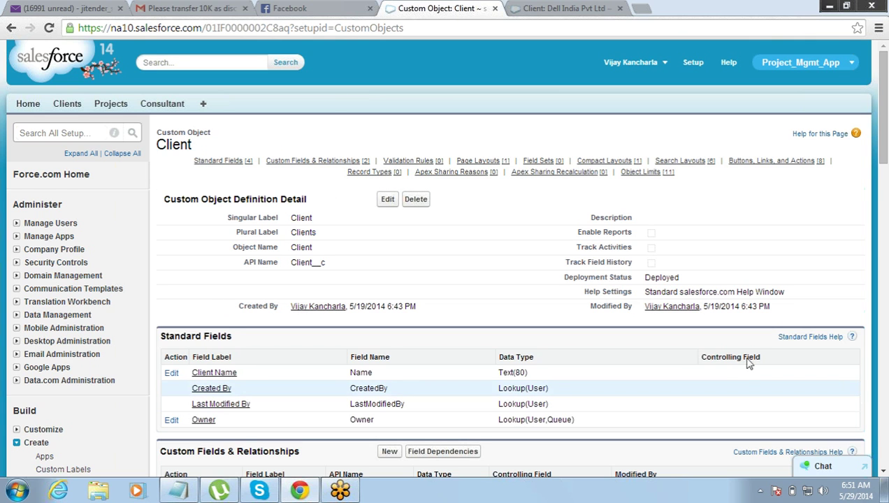
scroll(881, 475, down, 8)
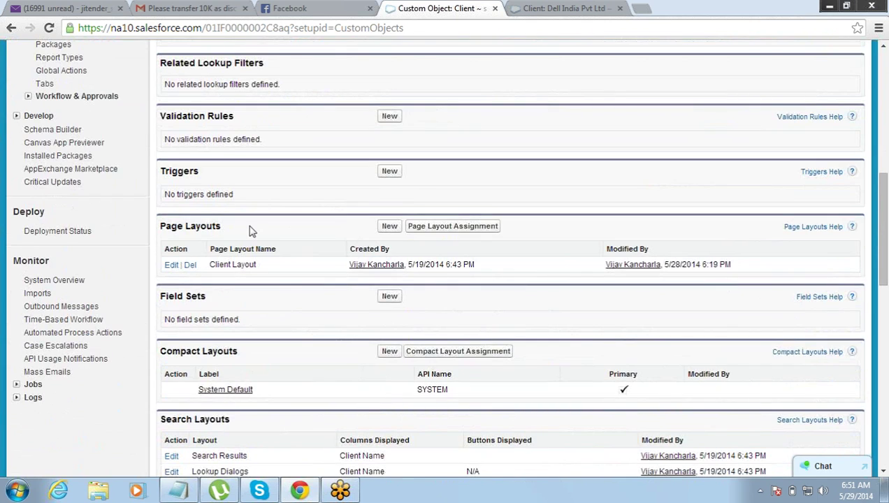
click(172, 269)
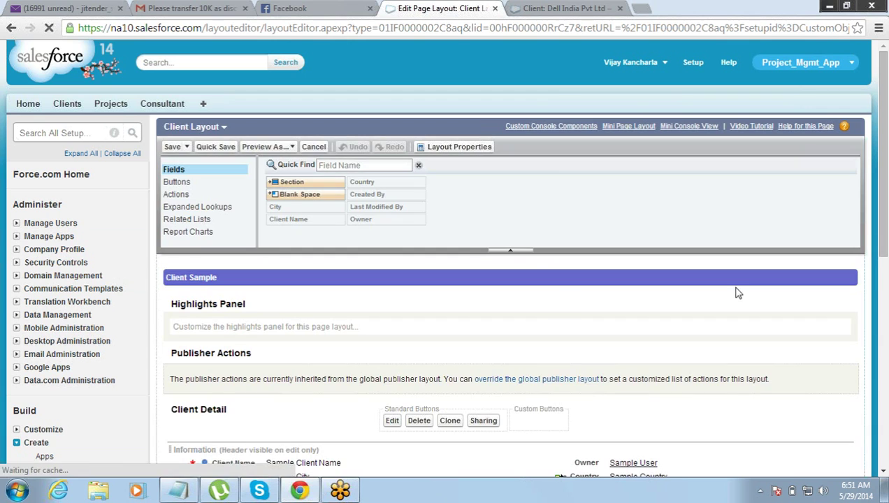
drag(884, 234, 882, 329)
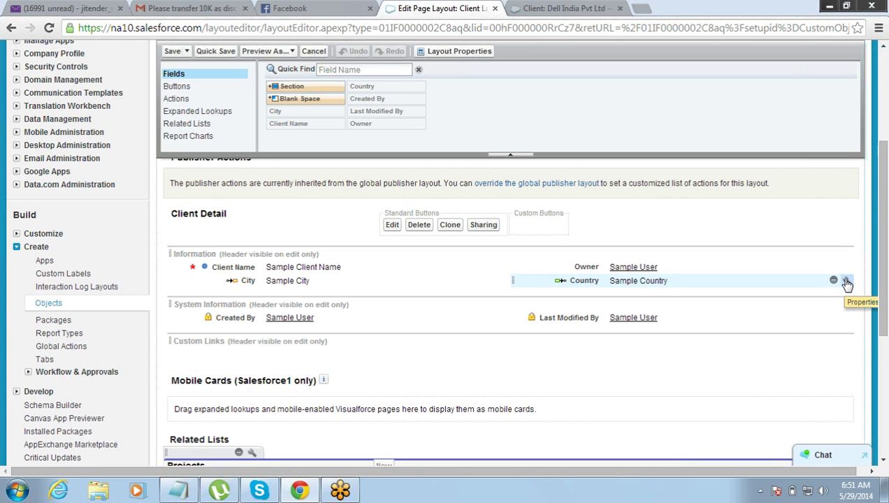
Set the Country field's properties to Required on the layout, leaving Read-Only off.
click(846, 281)
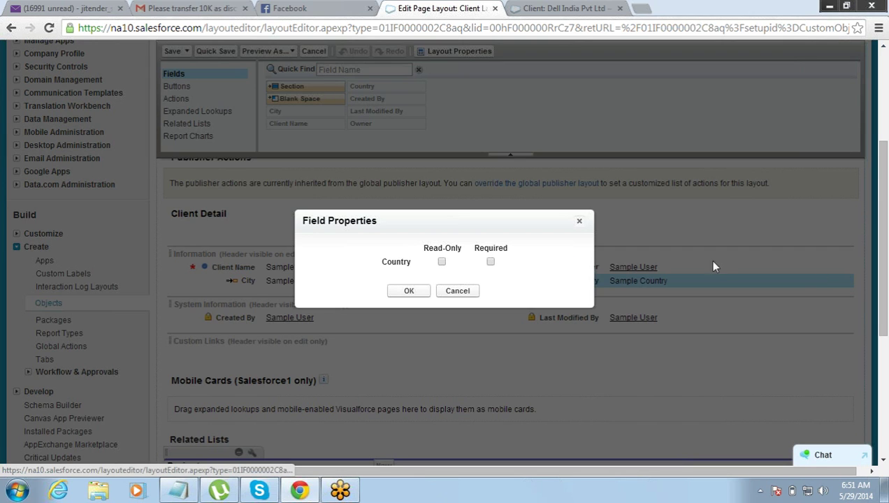
click(490, 262)
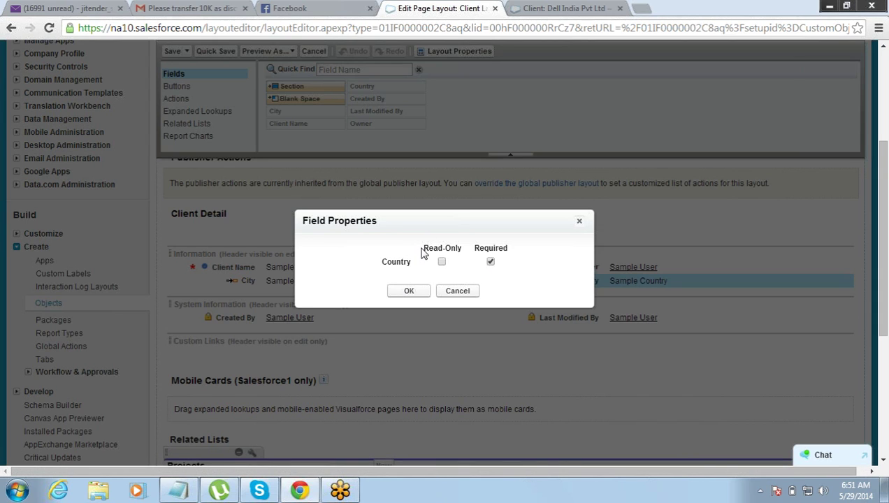
drag(422, 253, 474, 249)
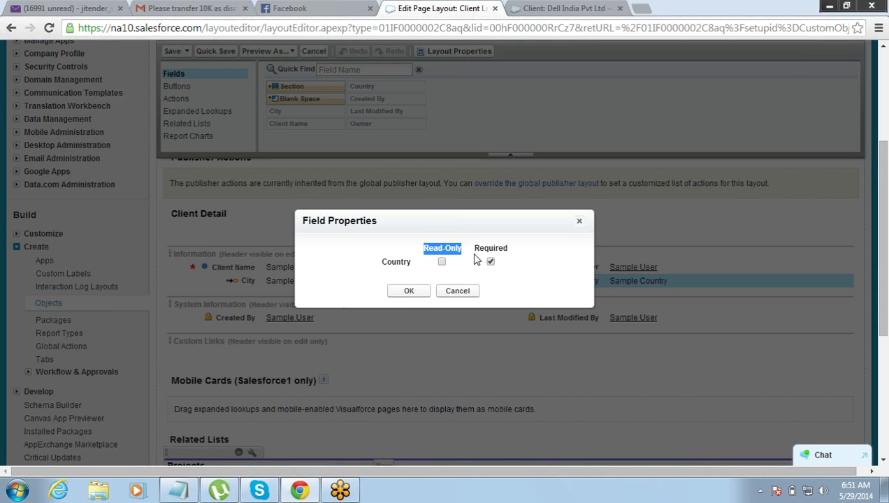
click(476, 258)
click(409, 291)
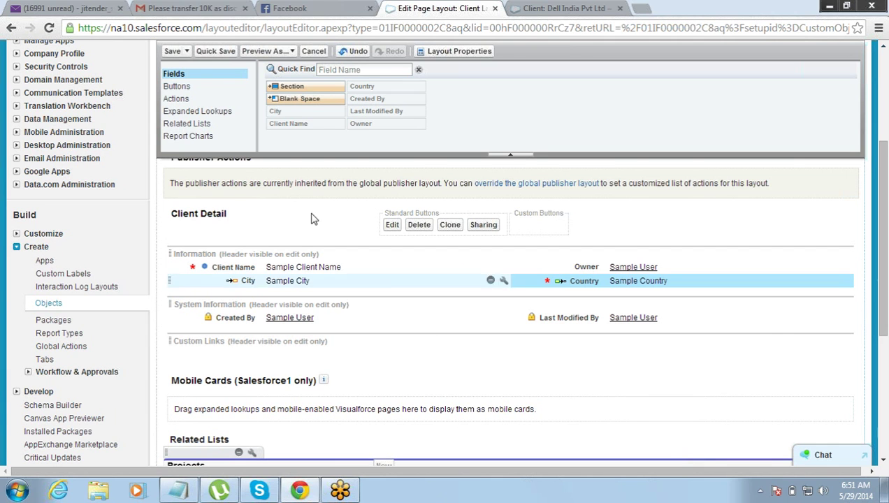
Save the Client Layout and return to the Dell India Pvt Ltd record in the other browser tab.
click(172, 52)
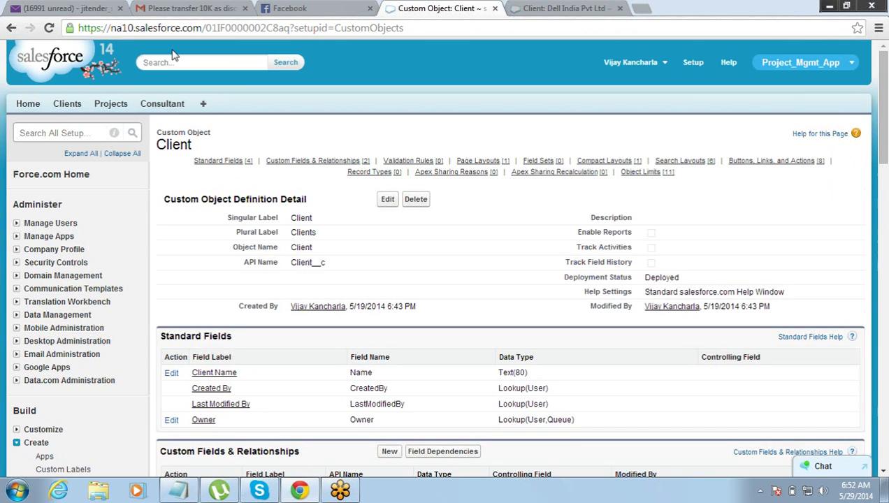
click(567, 7)
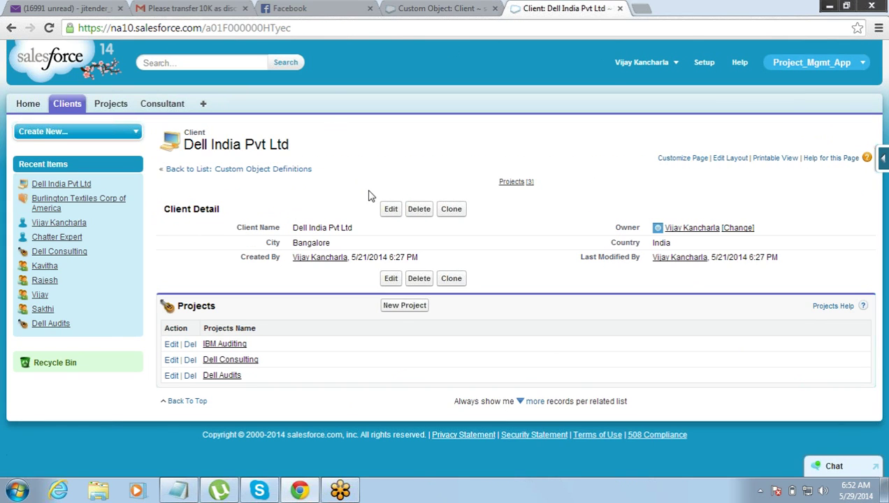
Open the Dell India Pvt Ltd client record for editing and check whether Country is marked as required.
click(392, 210)
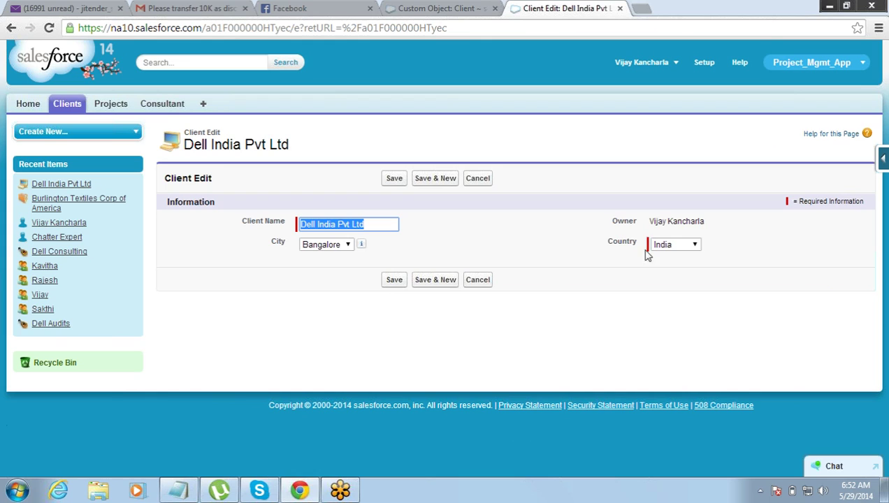
click(878, 54)
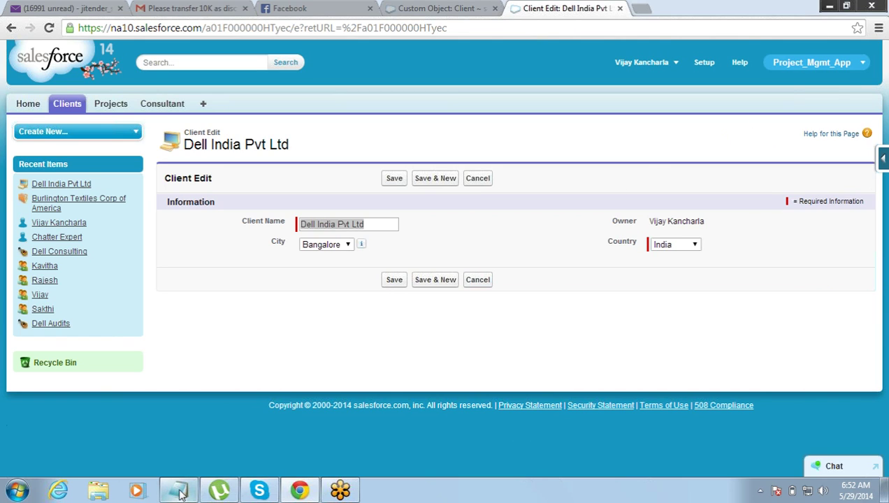
Switch to Notepad and extend the third Page Layout point with "& Read Only".
mouse_move(181, 493)
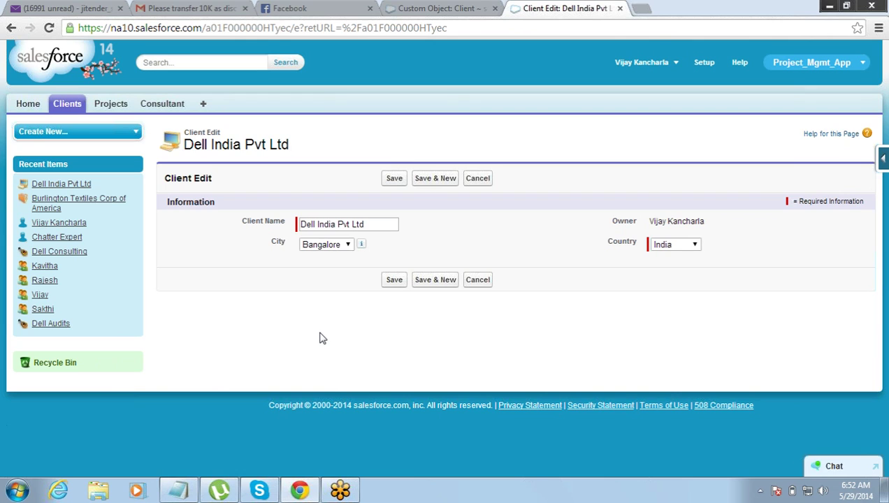
click(180, 491)
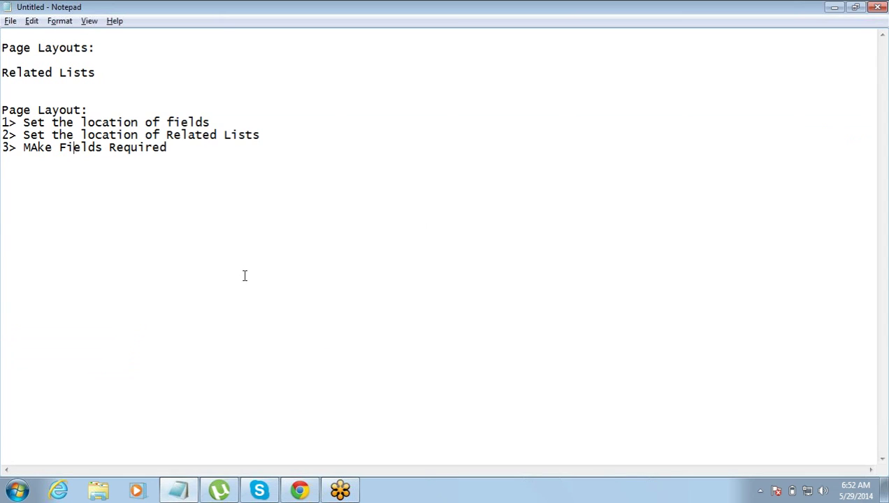
click(257, 151)
text(& Read Only)
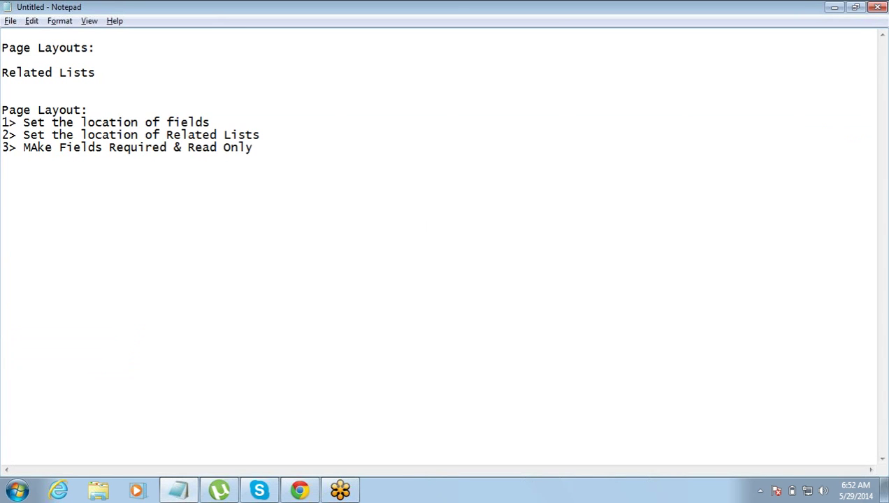
Add the line "Universally Required Field" below the Page Layout list, separated from it by two blank lines.
key(Return)
text(Universally R)
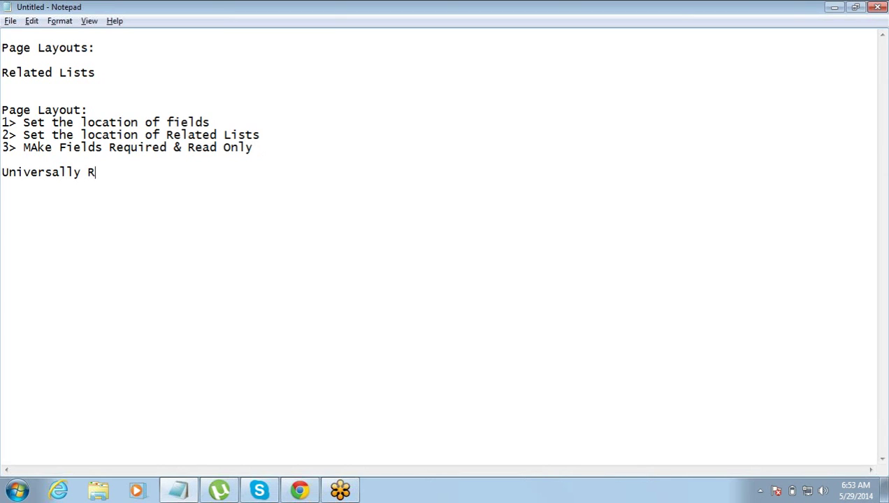
text(equired )
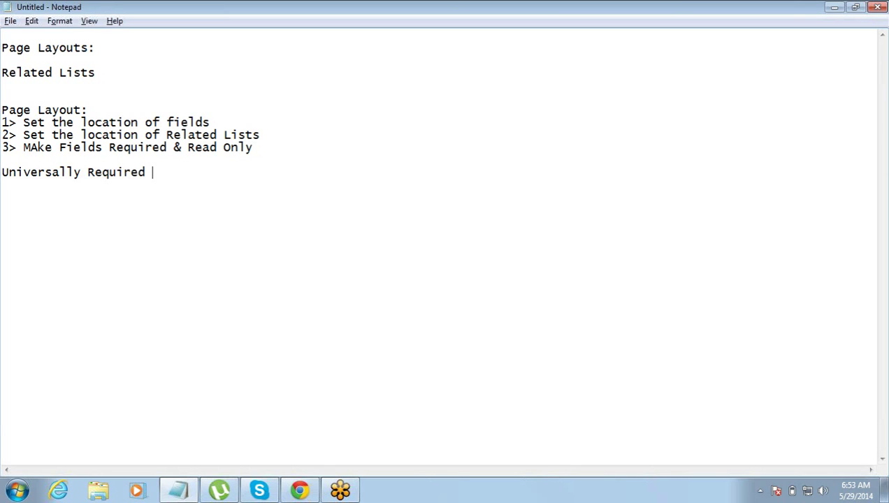
text(FIeld)
key(Left)
key(Left)
key(Left)
key(shift+Left)
text(i)
key(End)
key(Home)
key(Return)
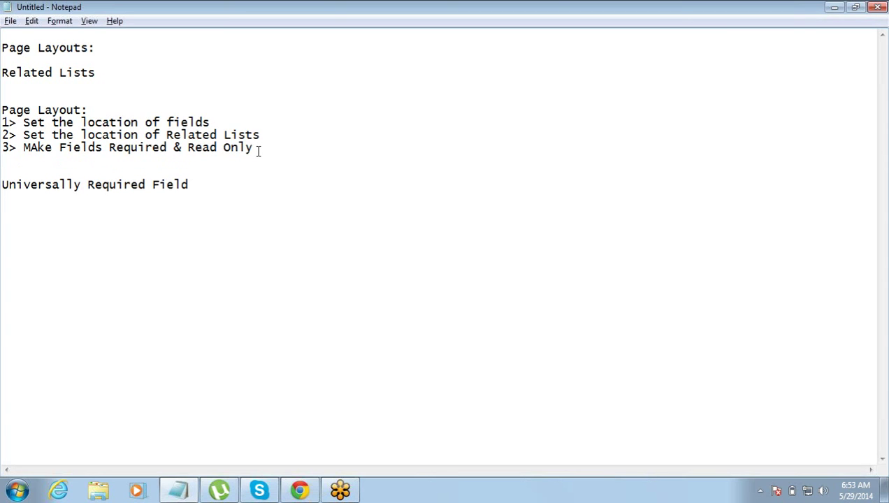
Highlight the whole "Universally Required Field" line and its words "Required Field" for emphasis.
key(ctrl+shift+Right)
key(ctrl+shift+Right)
key(ctrl+shift+Right)
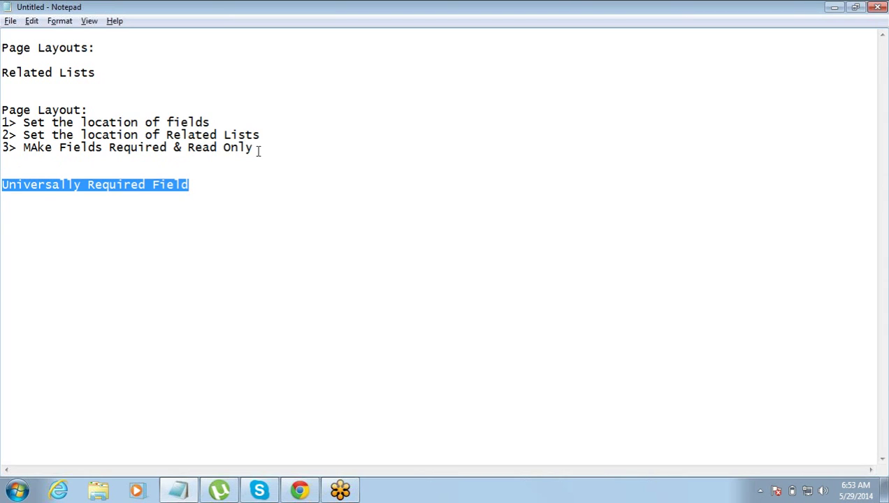
key(End)
key(ctrl+shift+Left)
key(ctrl+shift+Left)
key(shift+Left)
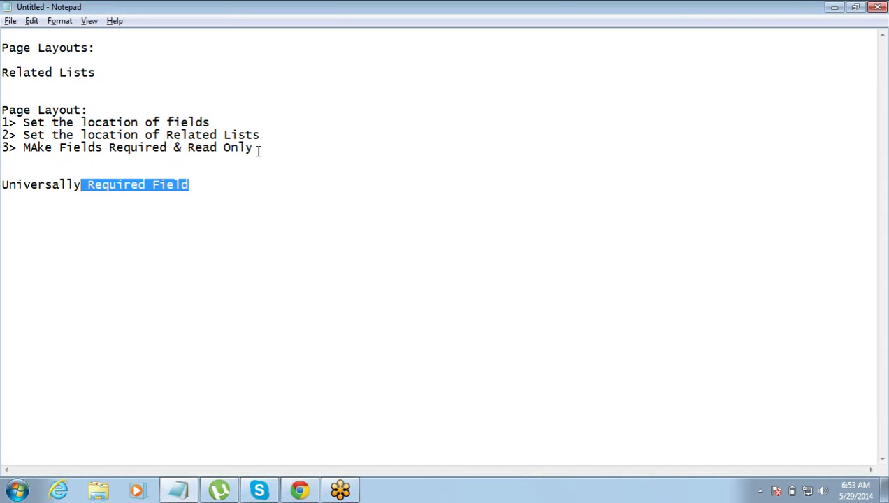
Add the line "Required on Page" directly below "Universally Required Field".
key(End)
key(Return)
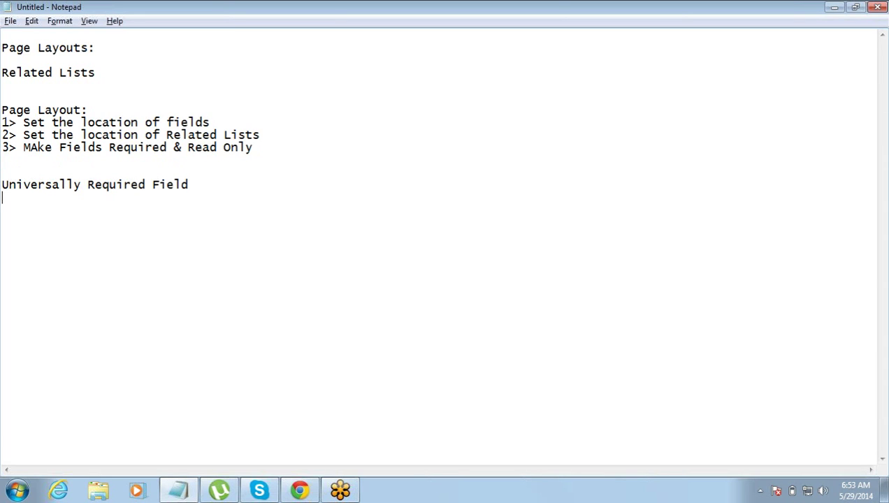
text(Required on Page)
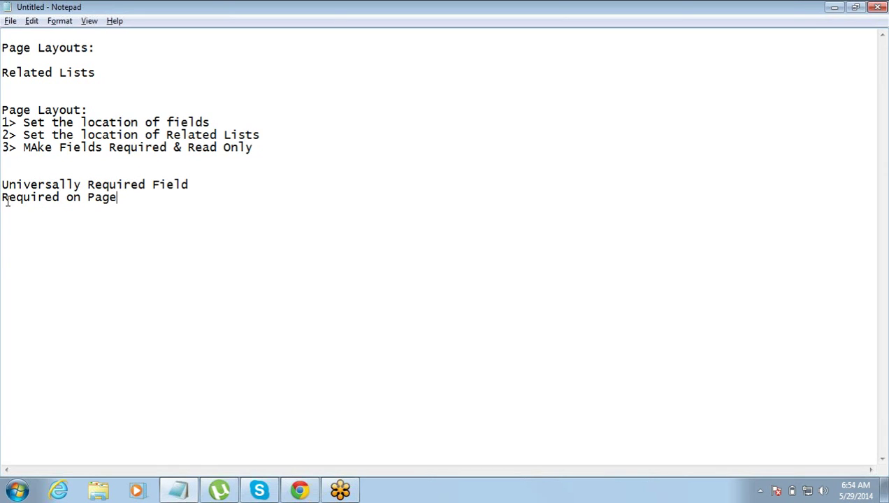
Highlight the "Universally Required Field" and "Required on Page" lines in turn to compare the two terms.
drag(9, 198, 72, 199)
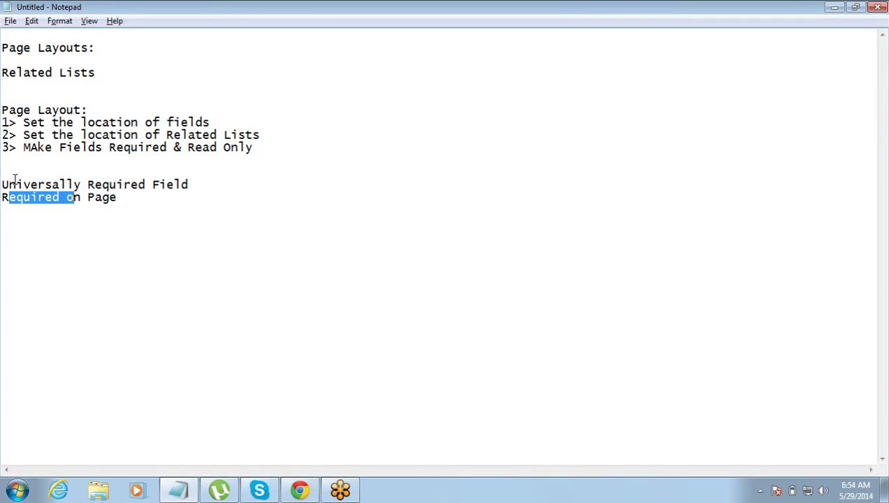
drag(3, 183, 115, 176)
click(123, 177)
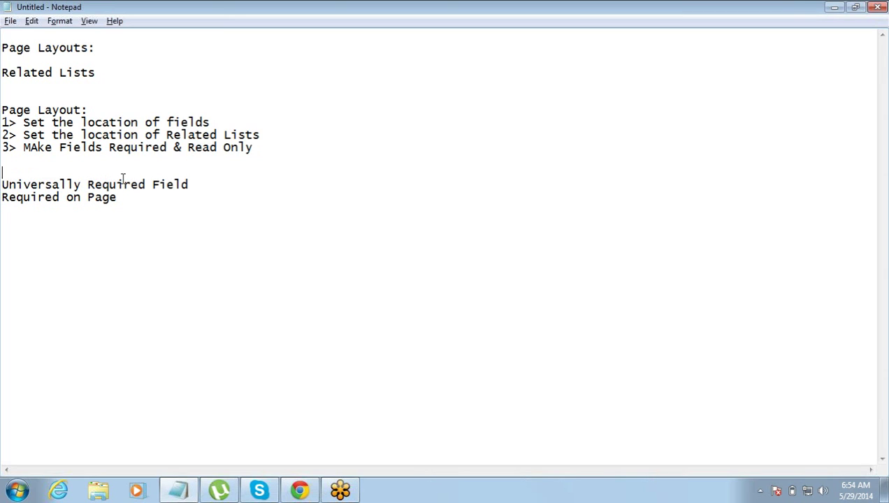
key(shift+Home)
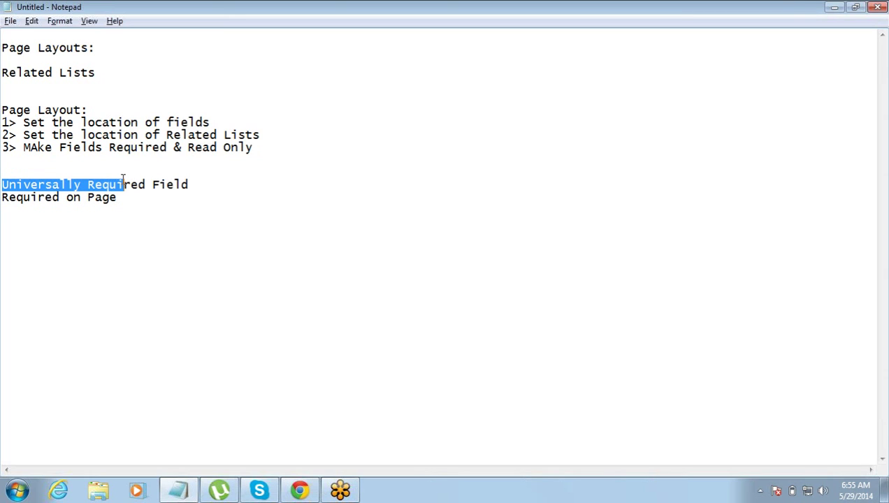
drag(9, 198, 125, 201)
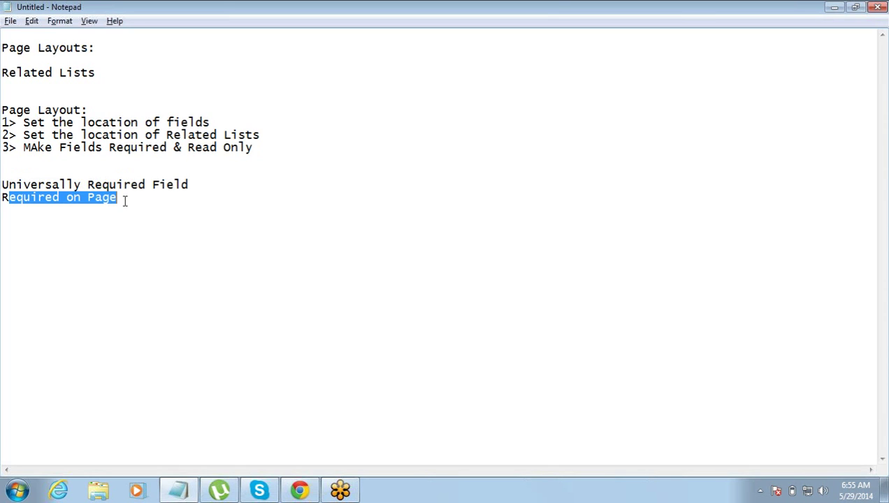
Add the heading "Making a Field Required on Page" below "Required on Page", leaving two blank lines between them.
click(124, 200)
key(Return)
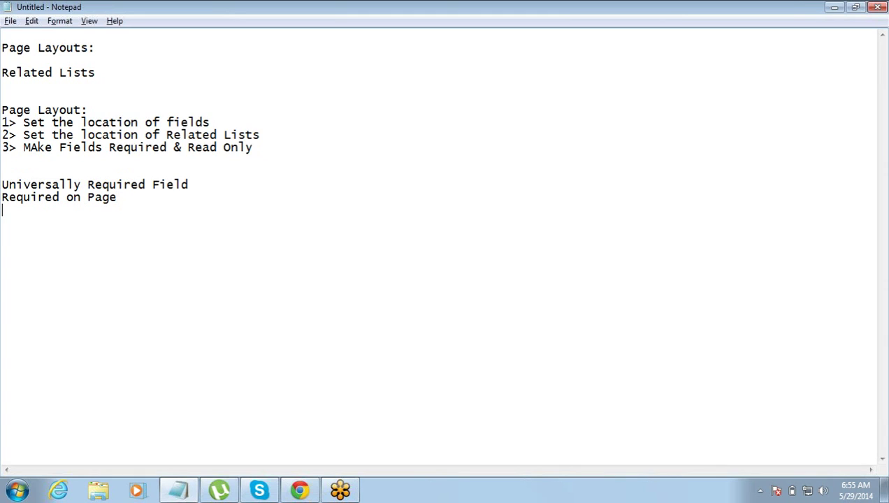
key(Return)
key(Return)
text(Making a Fi)
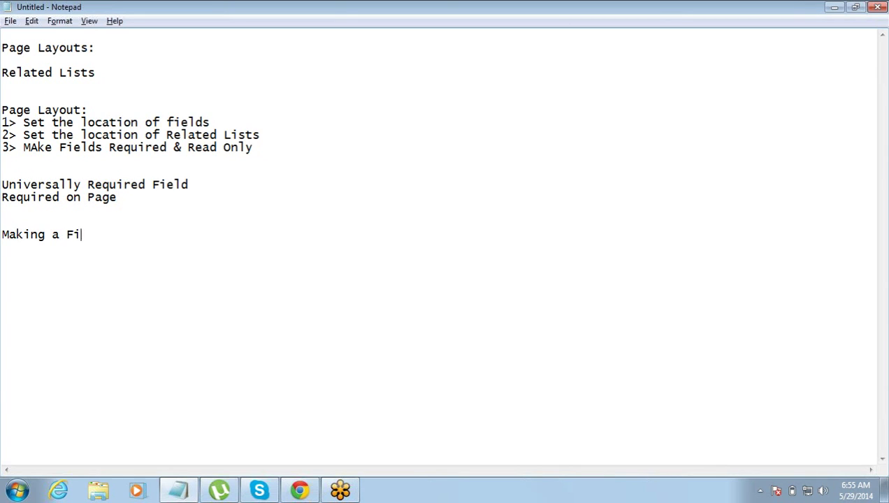
text(eld Requir)
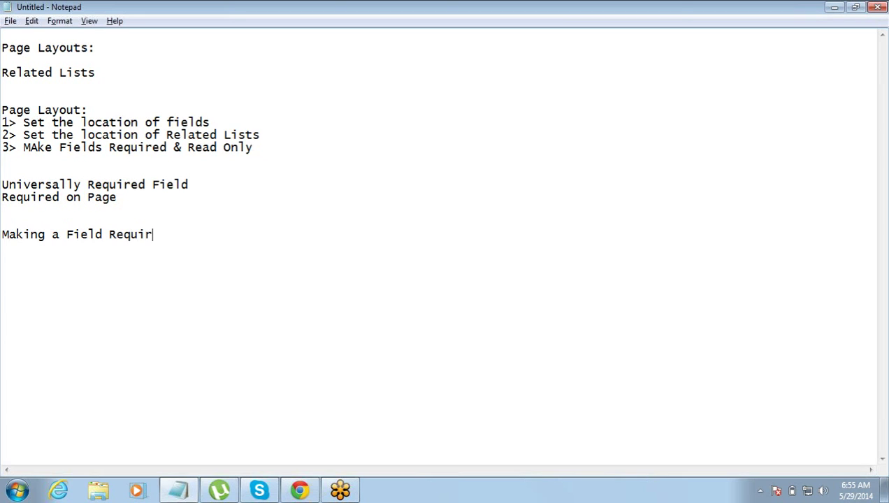
text(ed on Page)
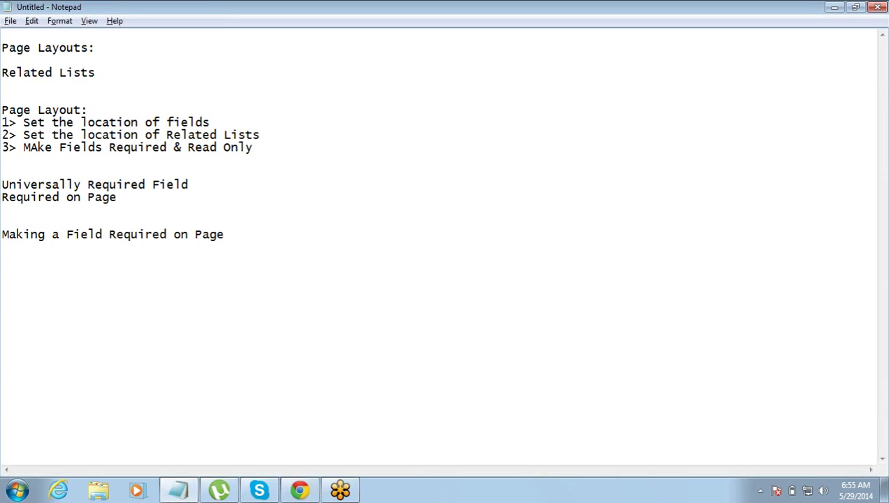
End the heading with a colon and add the point "1> HAve different setting for different profiles" beneath it.
text(: 1> HAve diffr)
key(BackSpace)
text(e)
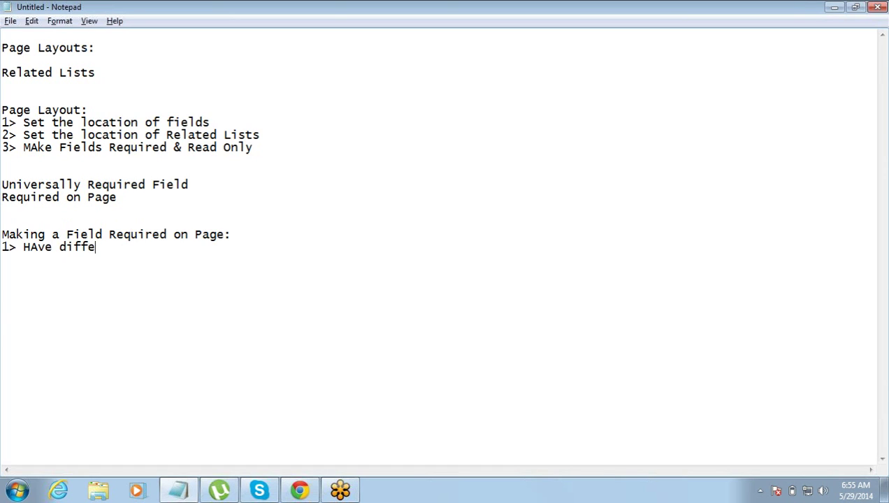
text(rent setting for)
text( differ)
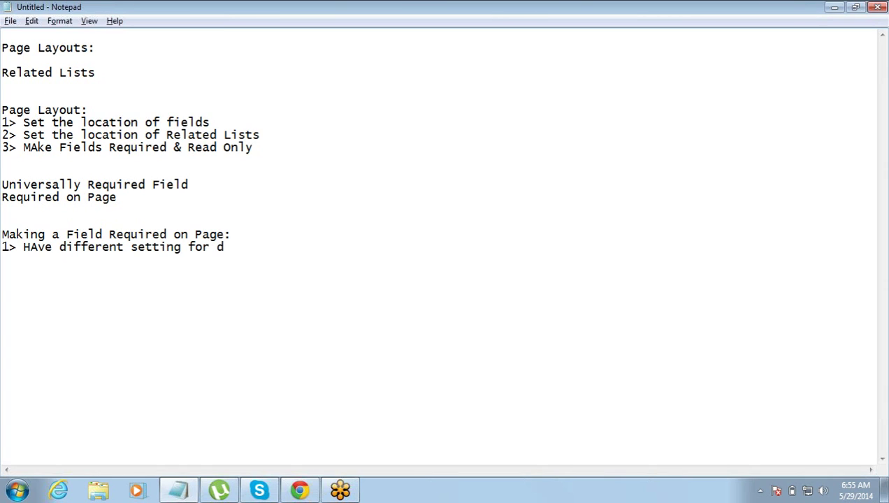
text(ent profiles)
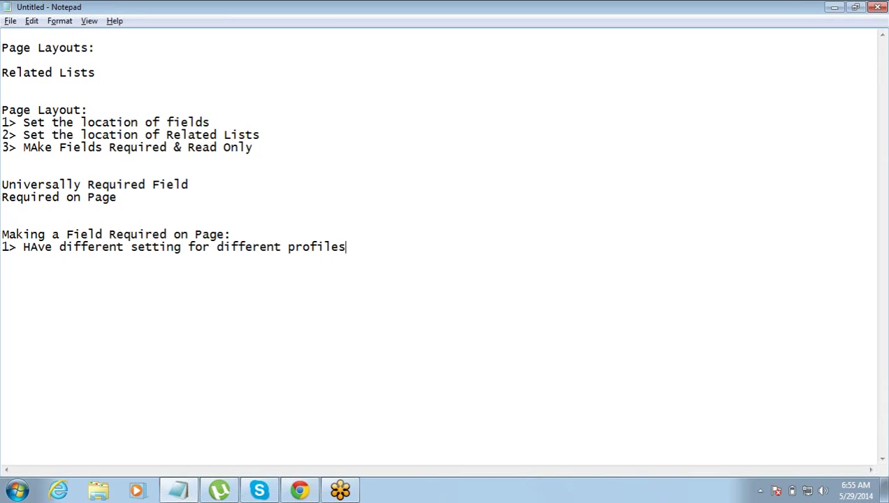